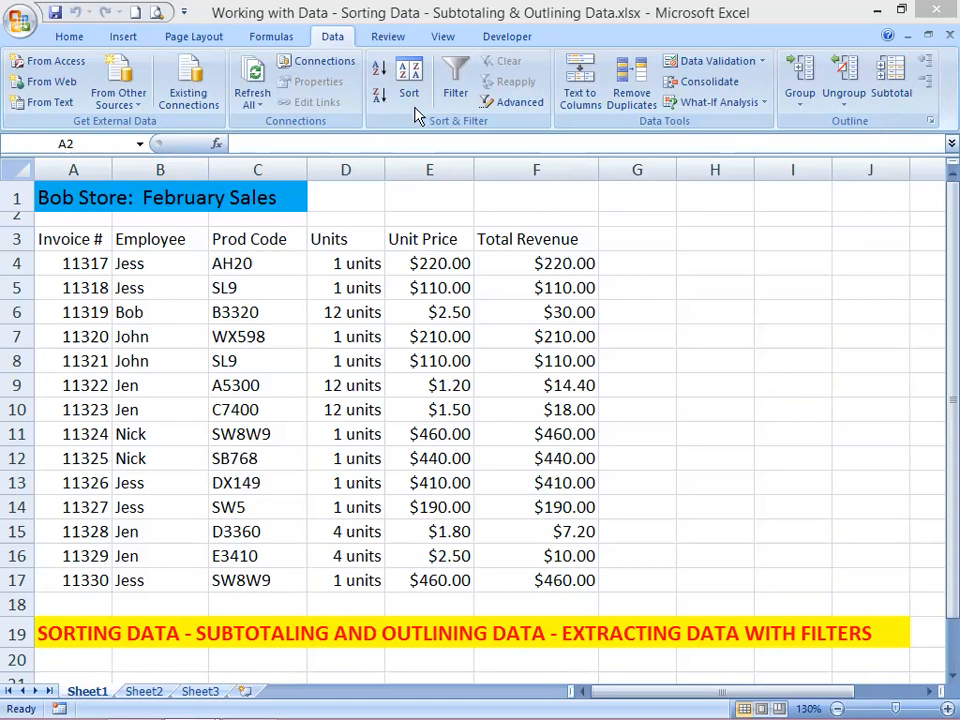
Step: Sort the sales table by the Employee column from A to Z and review the employee groups
left_click(157, 259)
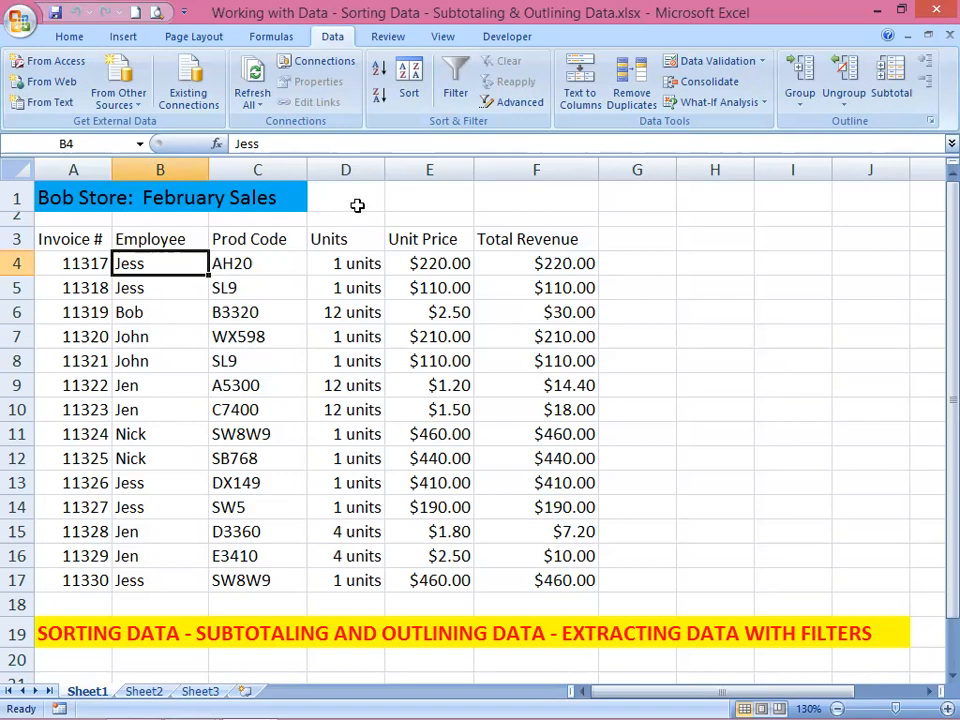
left_click(378, 72)
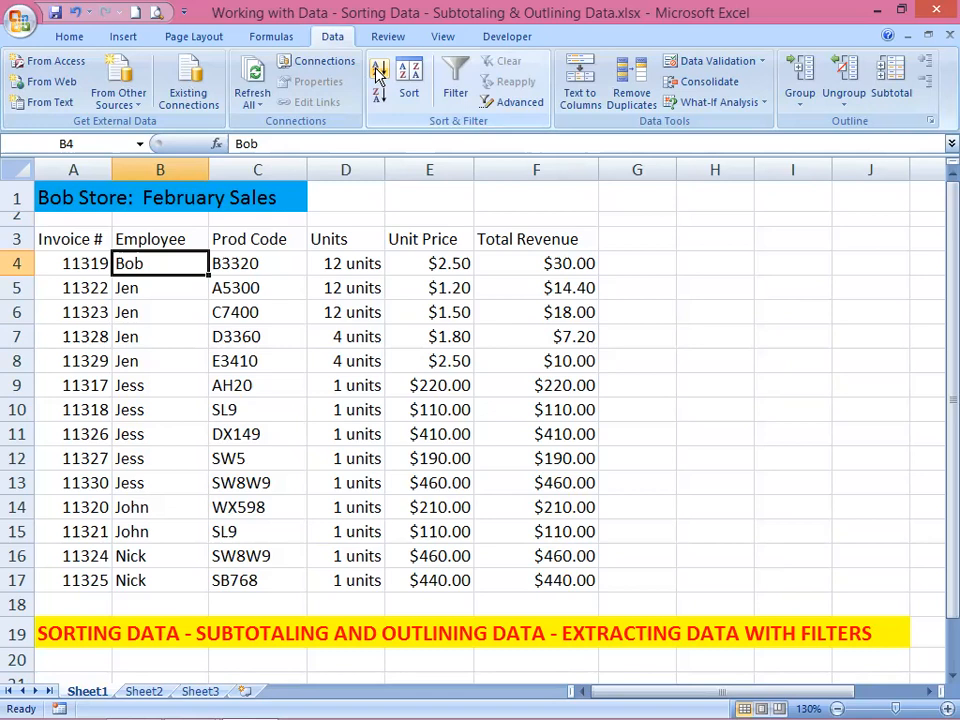
left_click_drag(126, 288, 134, 478)
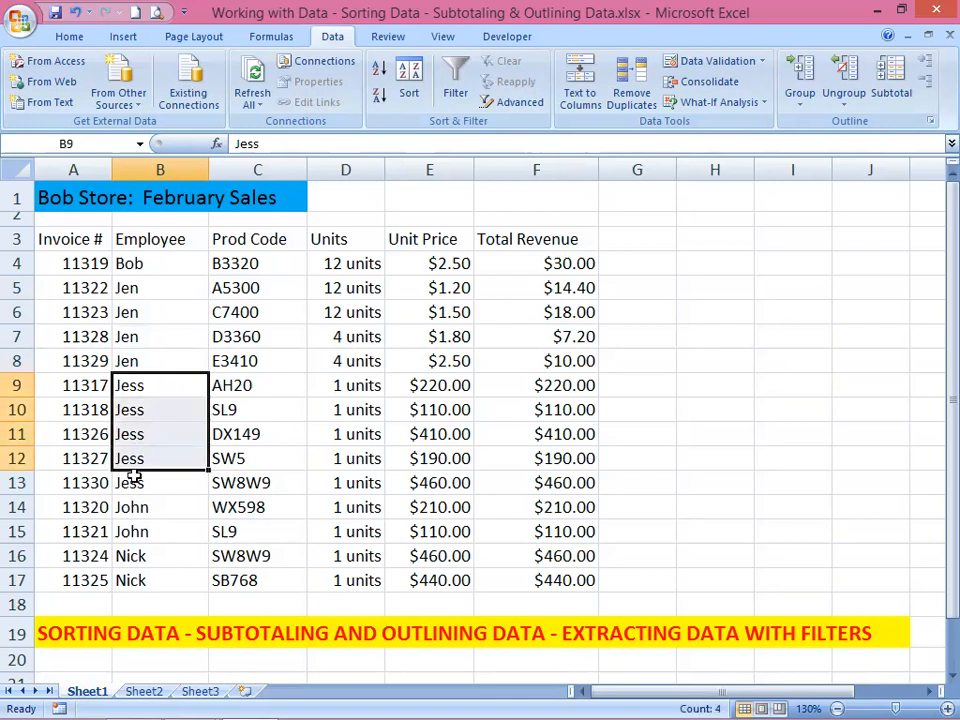
left_click(137, 508)
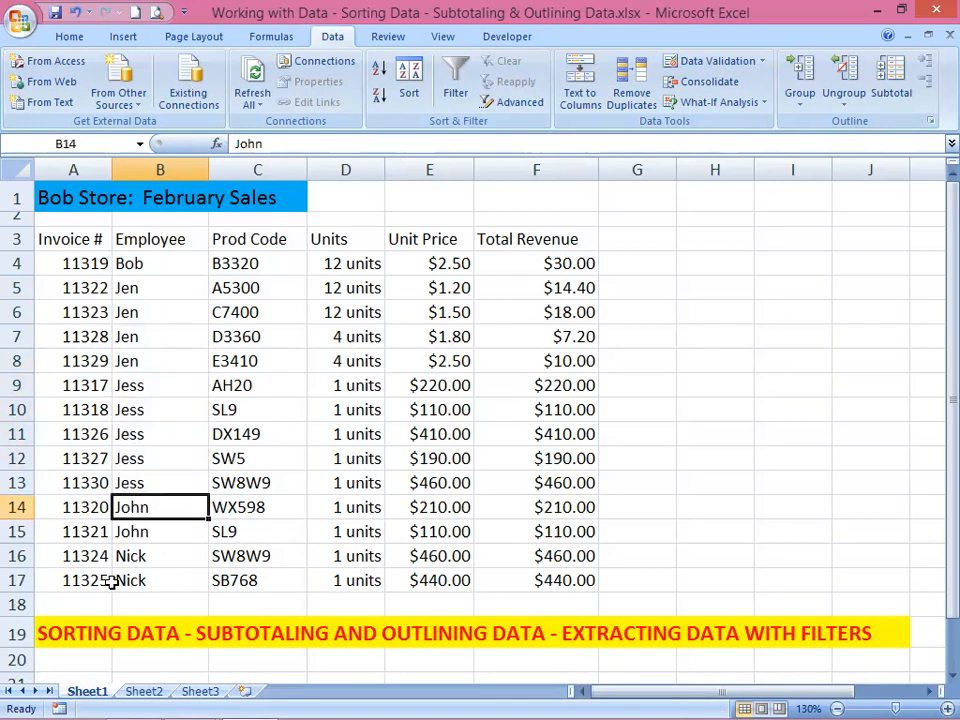
left_click(139, 559)
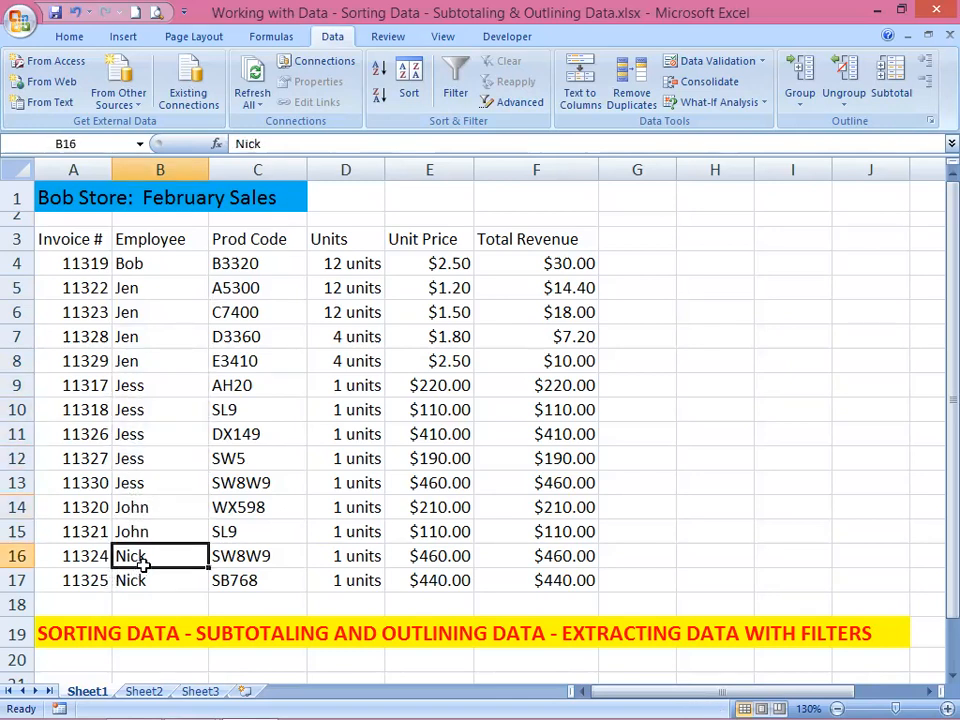
left_click(149, 264)
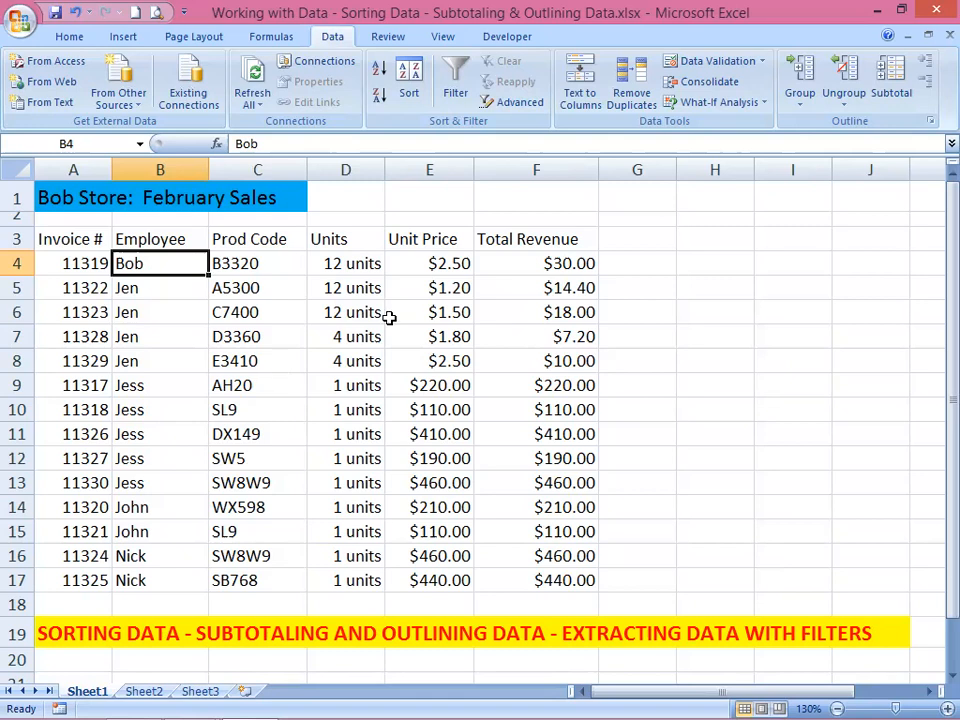
Step: Sort the table by Employee A to Z, with a second level on Total Revenue from Largest to Smallest
left_click_drag(528, 262, 532, 567)
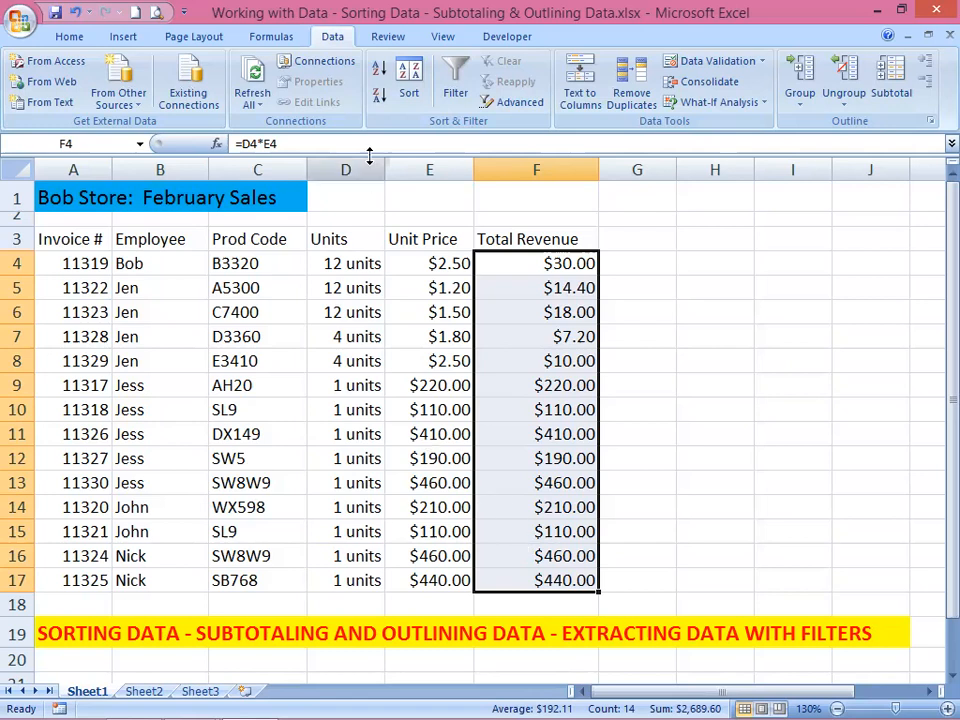
left_click(257, 337)
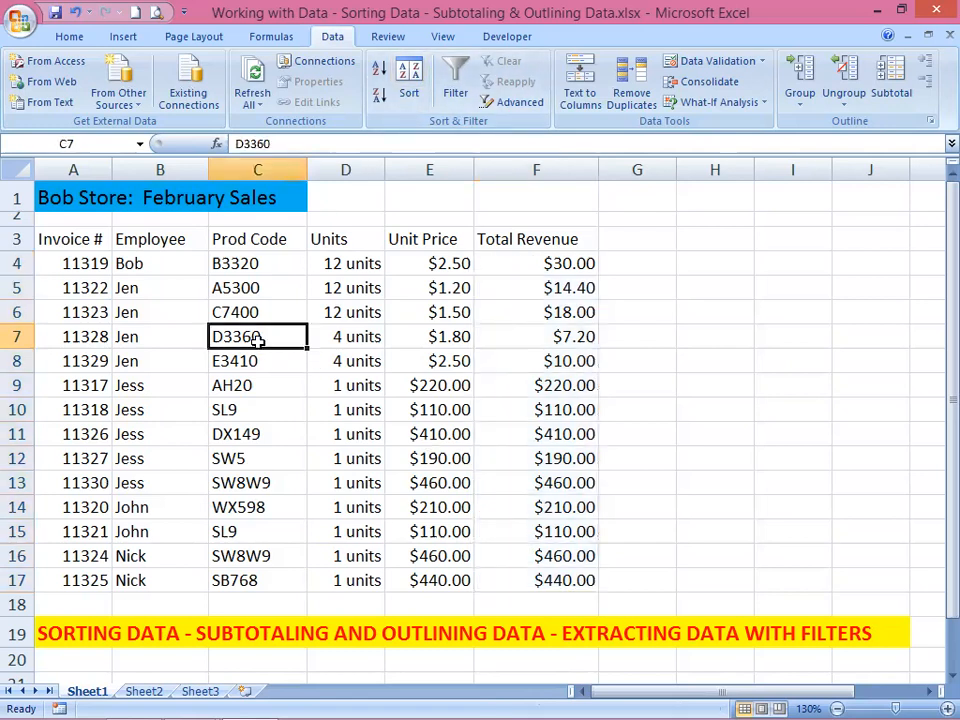
left_click(410, 78)
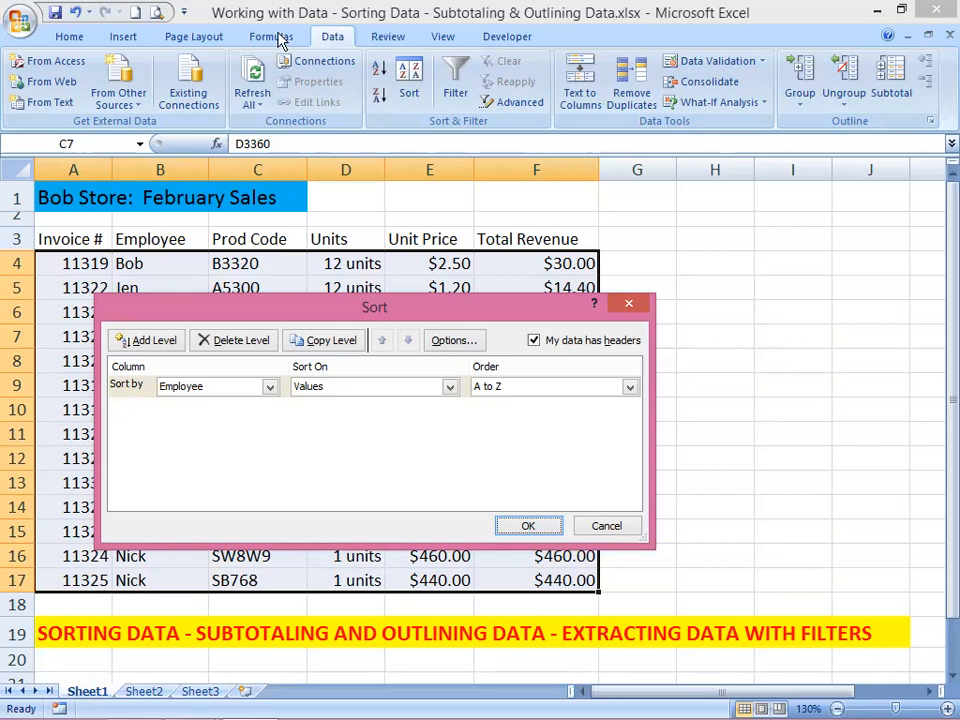
left_click(155, 342)
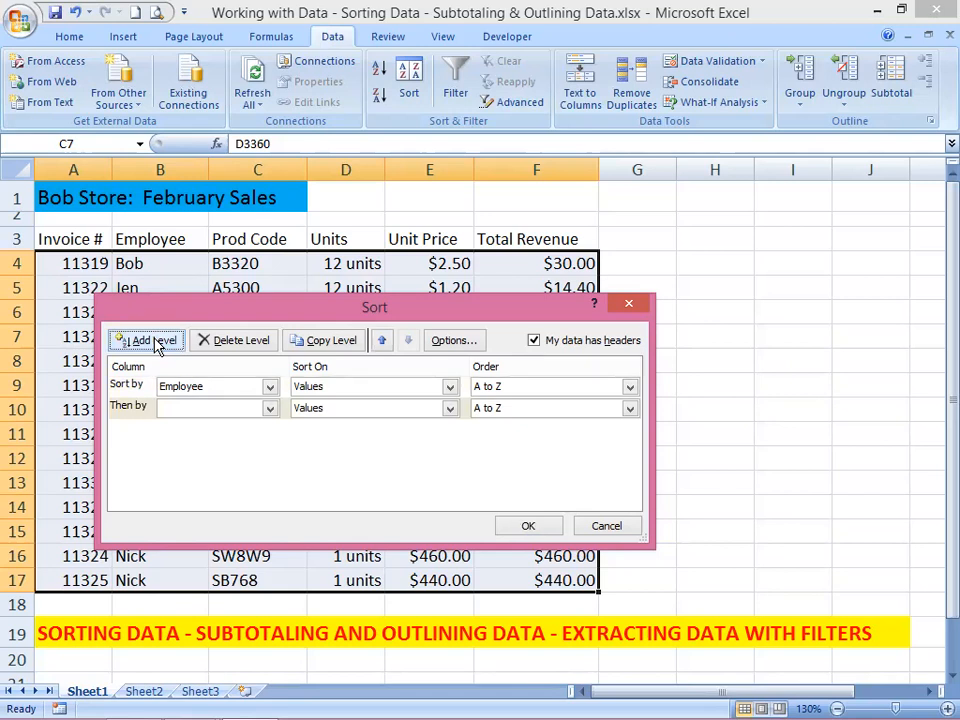
left_click(270, 409)
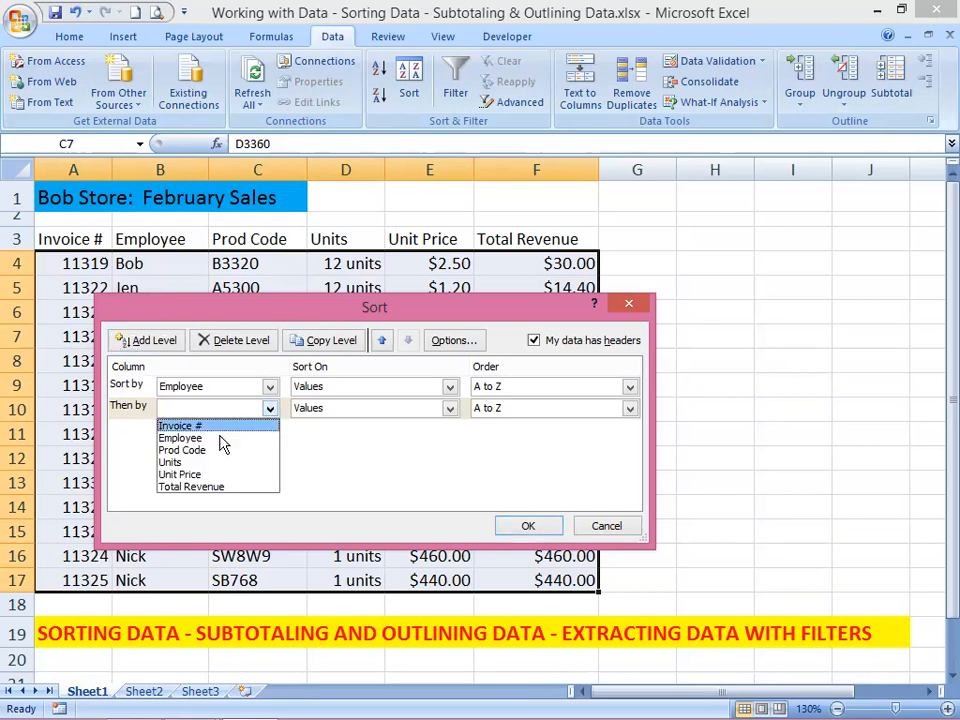
left_click(208, 488)
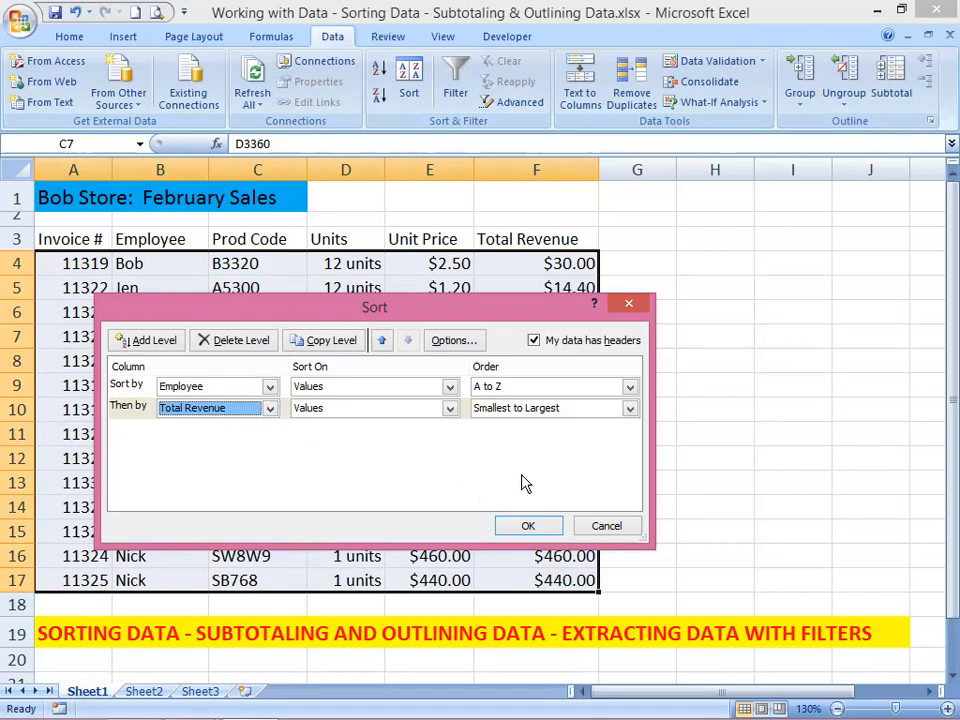
left_click(630, 409)
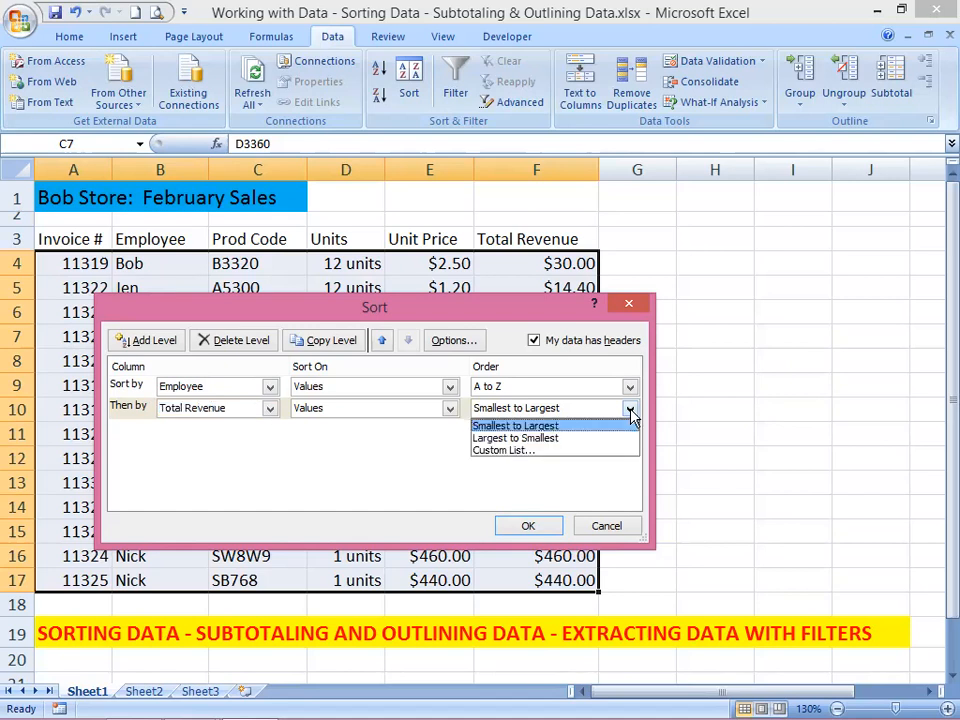
left_click(556, 442)
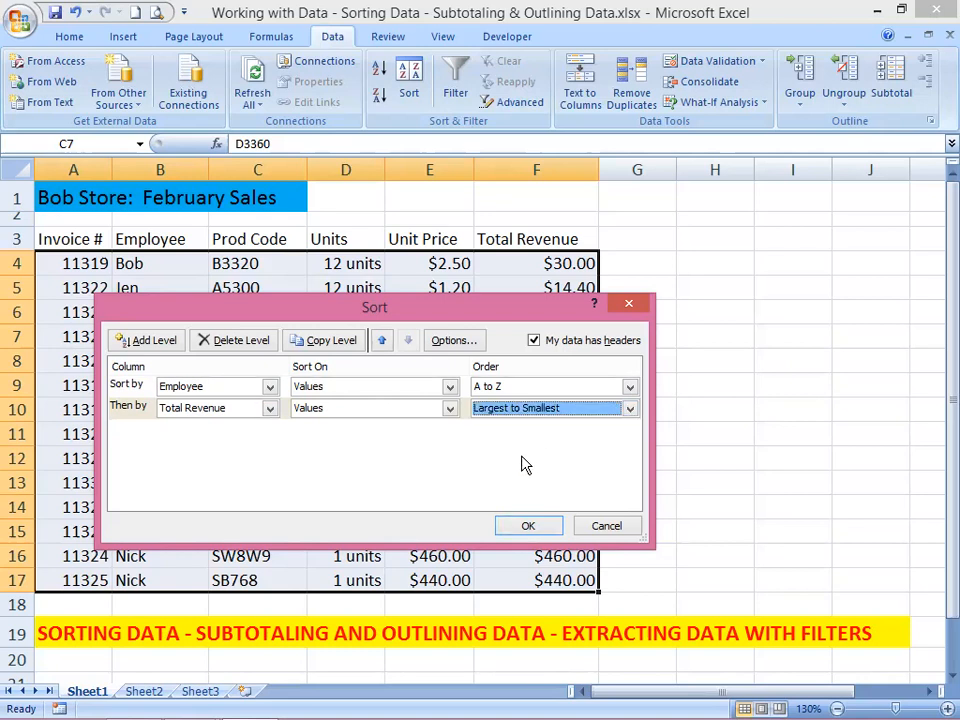
left_click(527, 527)
left_click(527, 528)
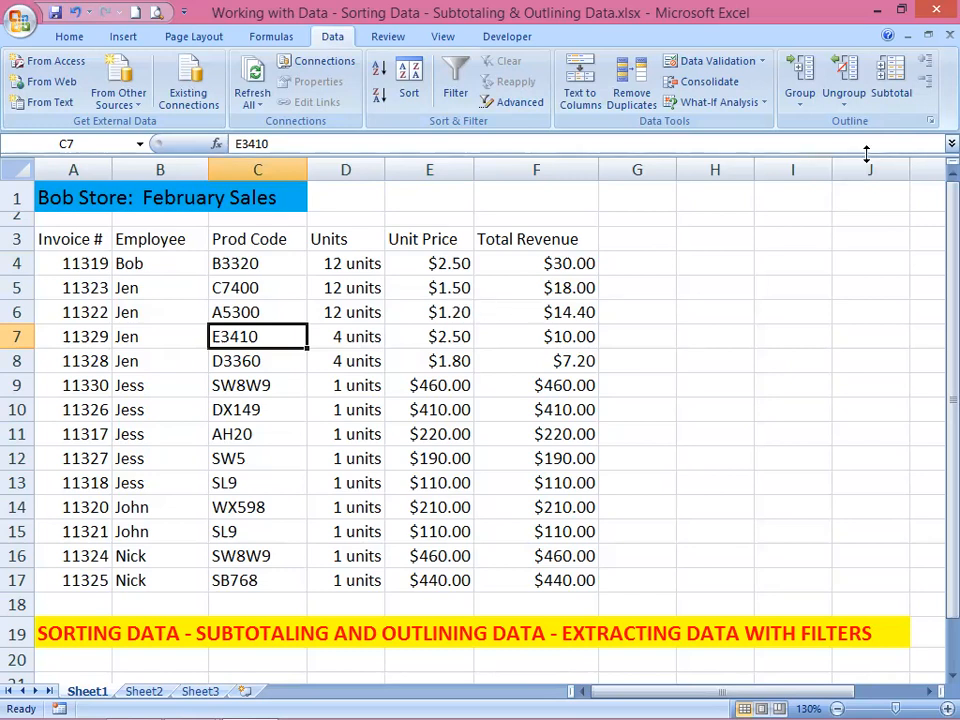
Step: Add subtotals that sum Total Revenue at each change in Employee
left_click(894, 68)
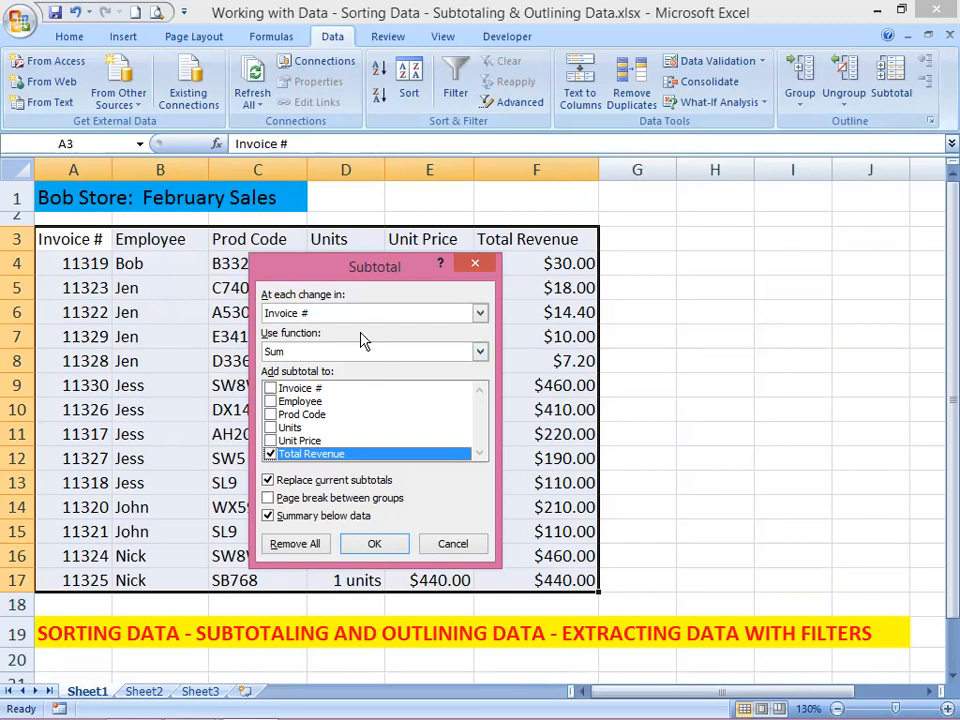
left_click(480, 315)
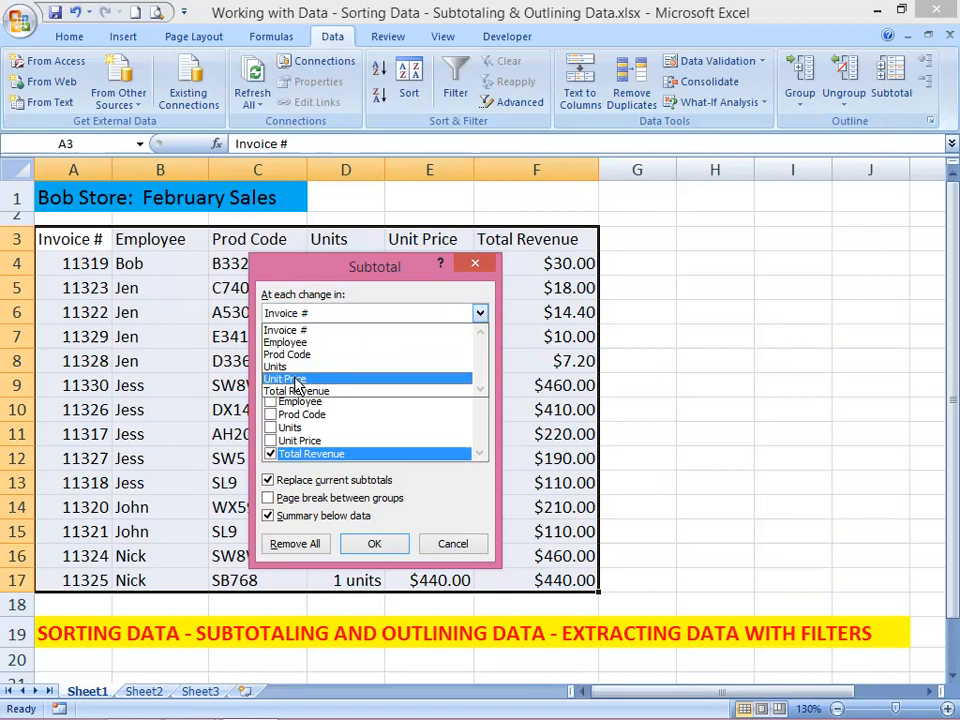
left_click(287, 343)
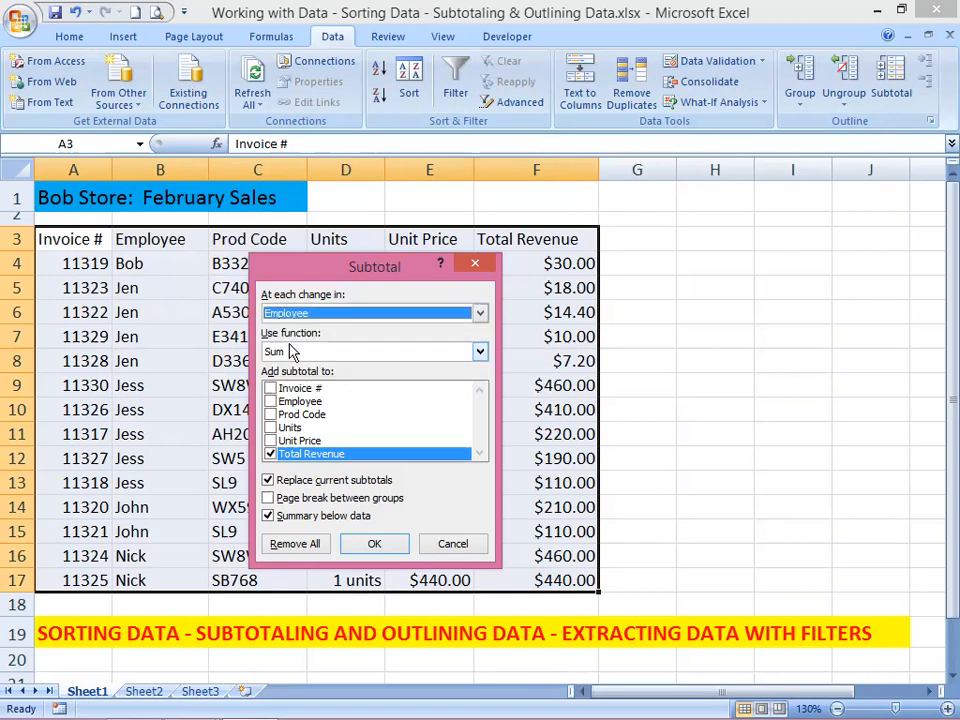
left_click(374, 544)
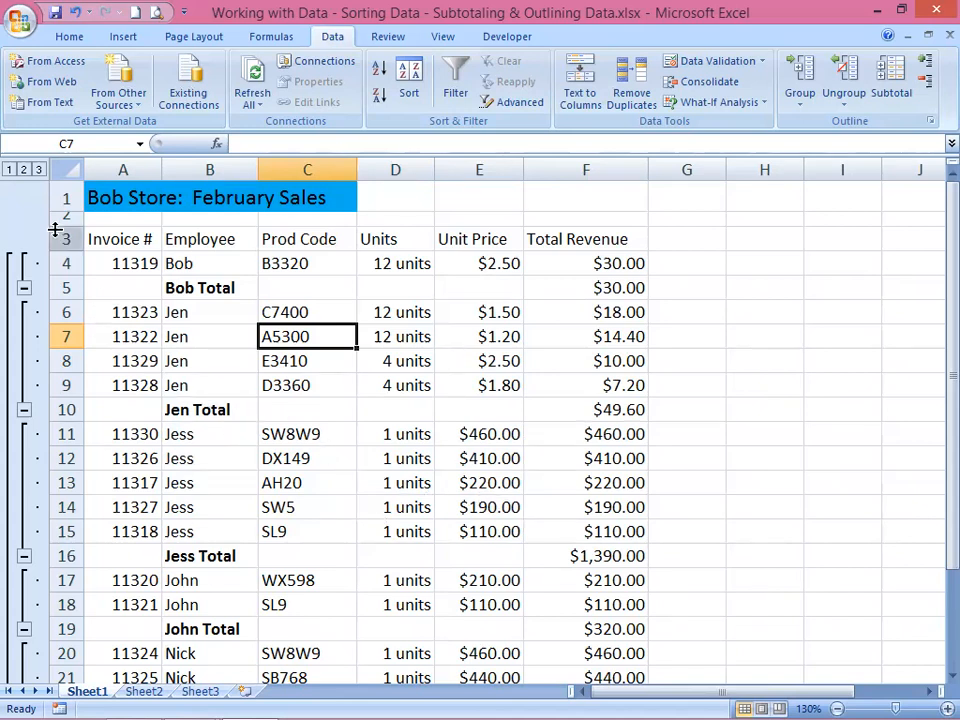
Step: View the outline at levels 1, 2 and 3, and return to level 2 with only the employee totals
left_click(8, 170)
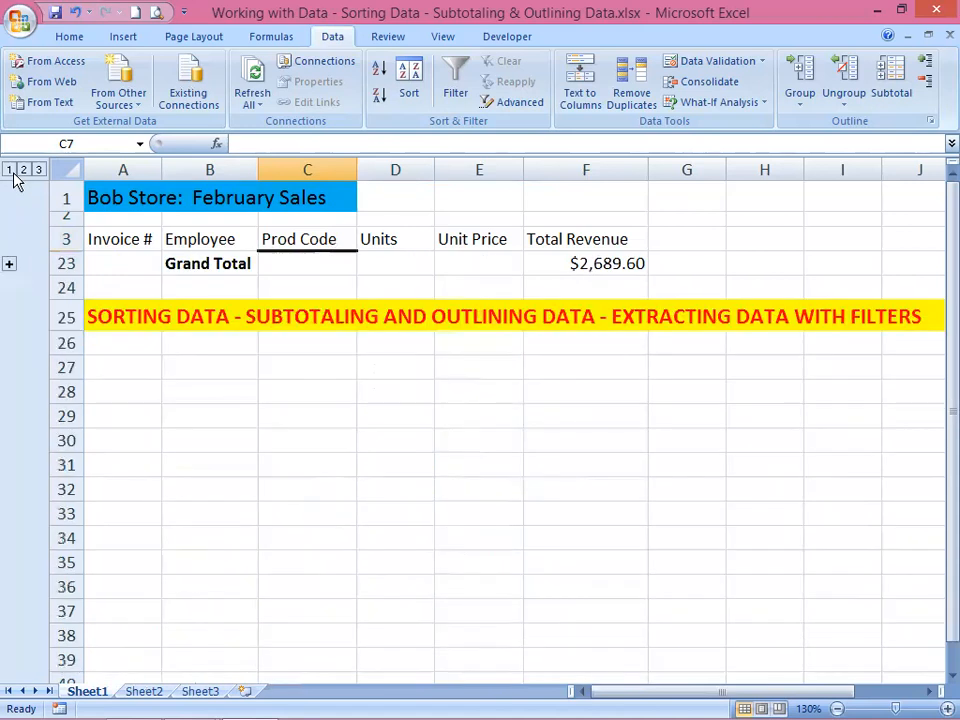
left_click(24, 171)
left_click(37, 171)
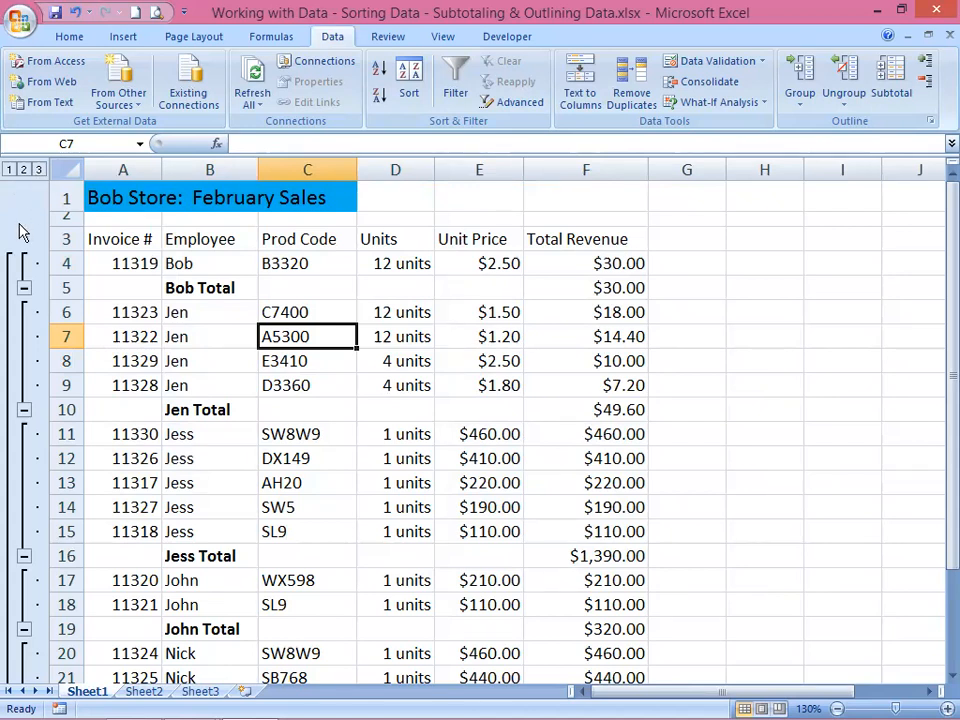
left_click(24, 170)
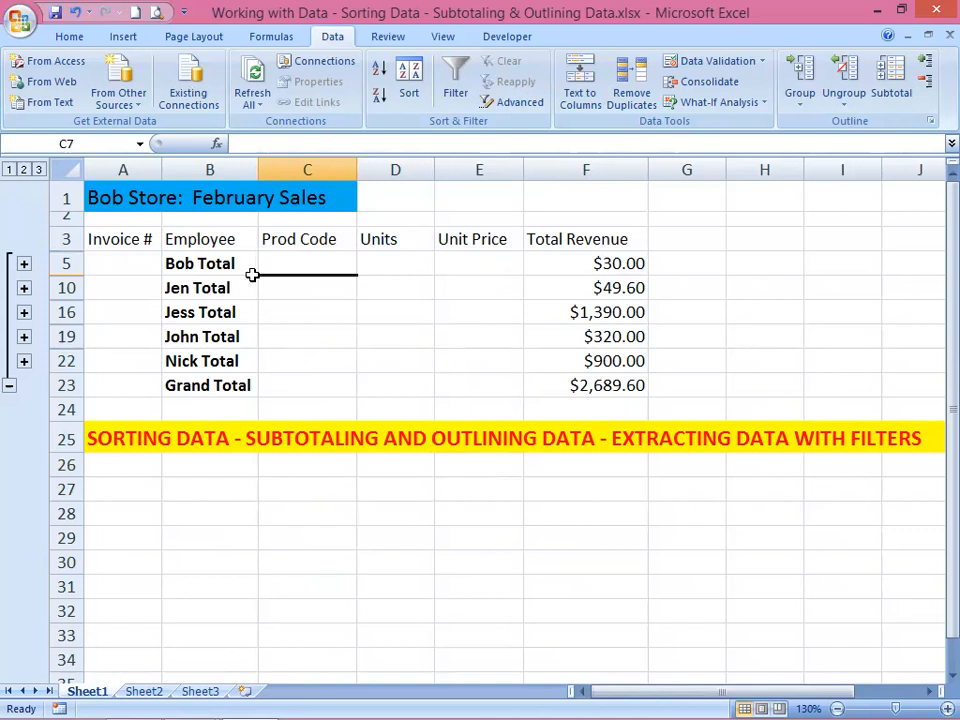
Step: Expand the detail rows of the third employee's subtotal in row 16, and collapse them again
left_click(201, 314)
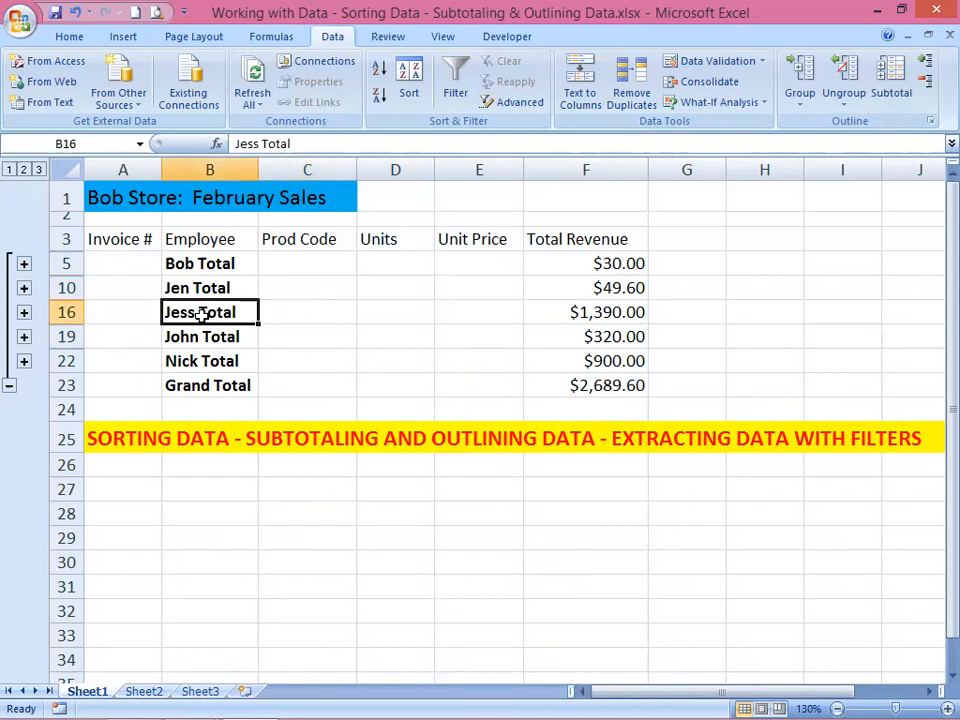
left_click(24, 313)
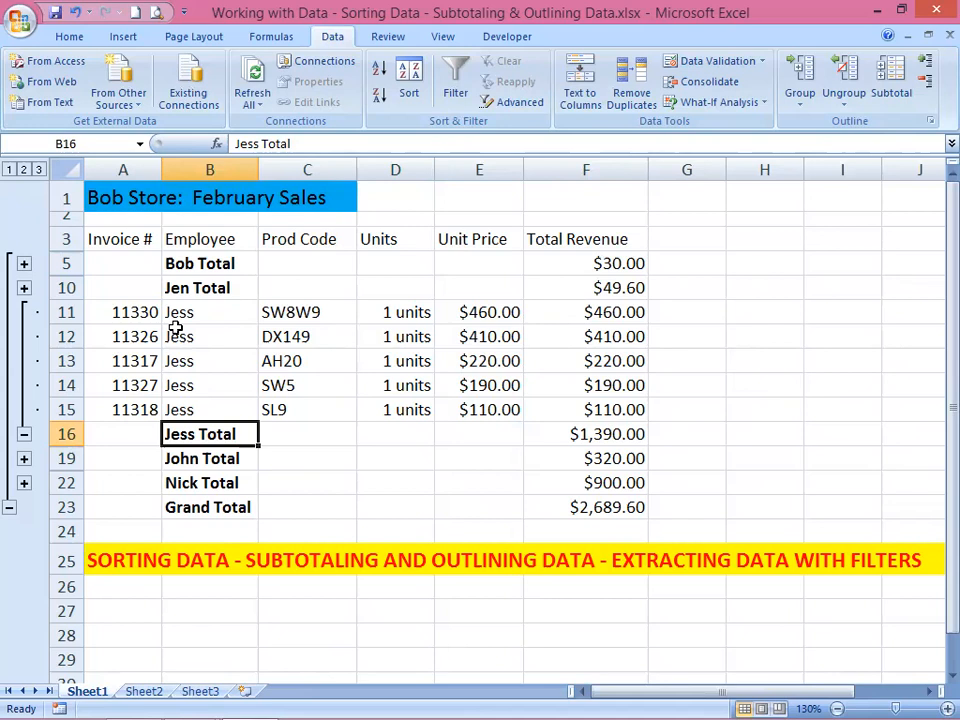
left_click(24, 435)
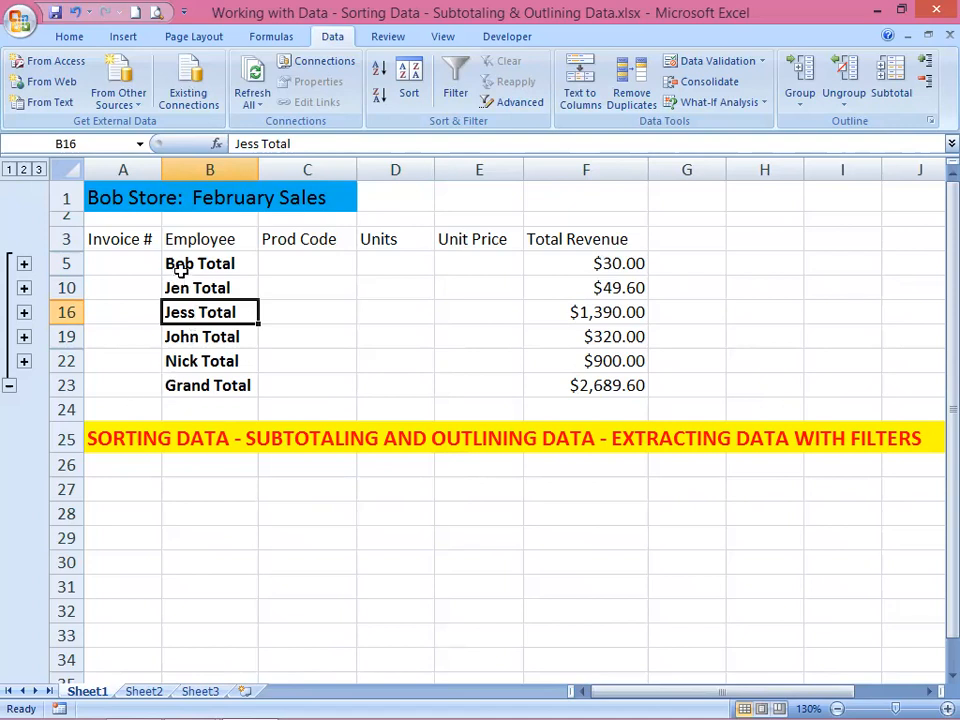
Step: Alternate the outline between the grand total alone and the employee totals, and finish by showing all detail rows
left_click(10, 170)
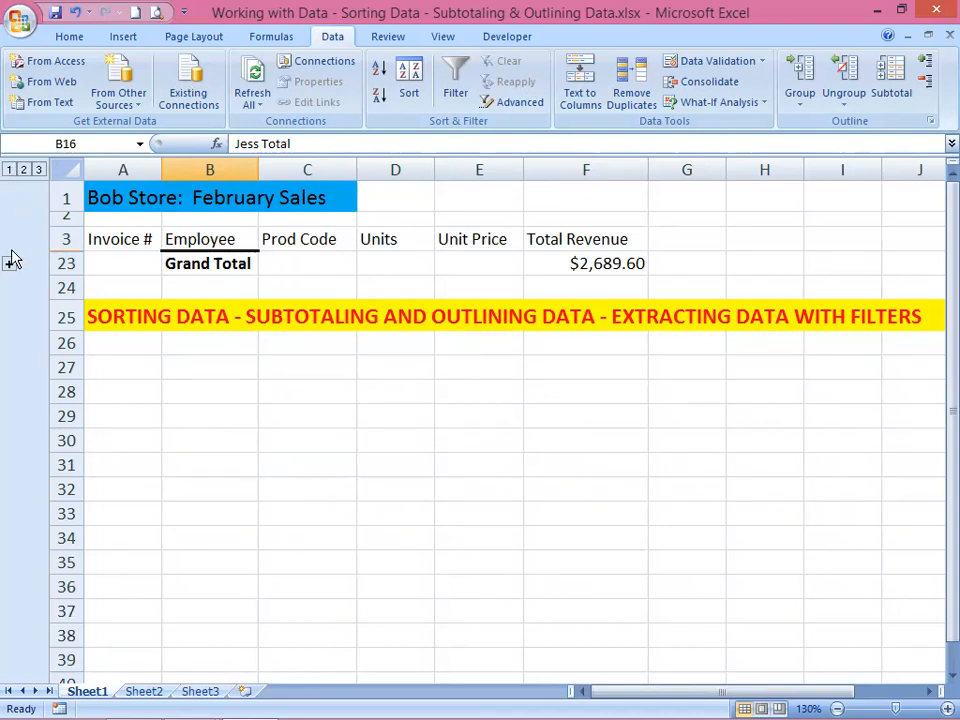
left_click(24, 170)
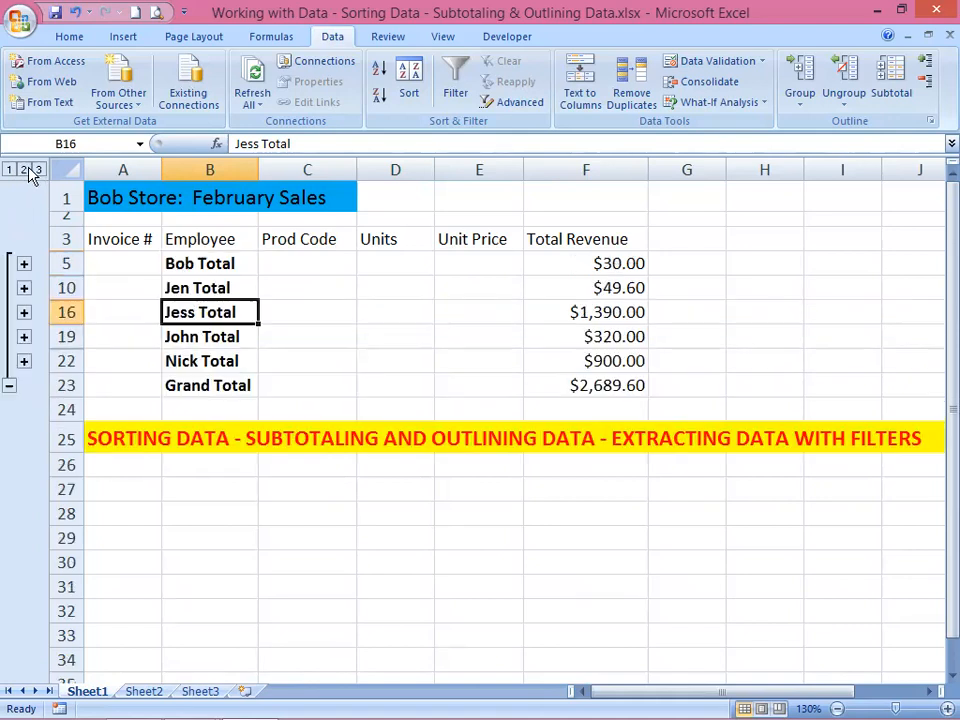
left_click(10, 388)
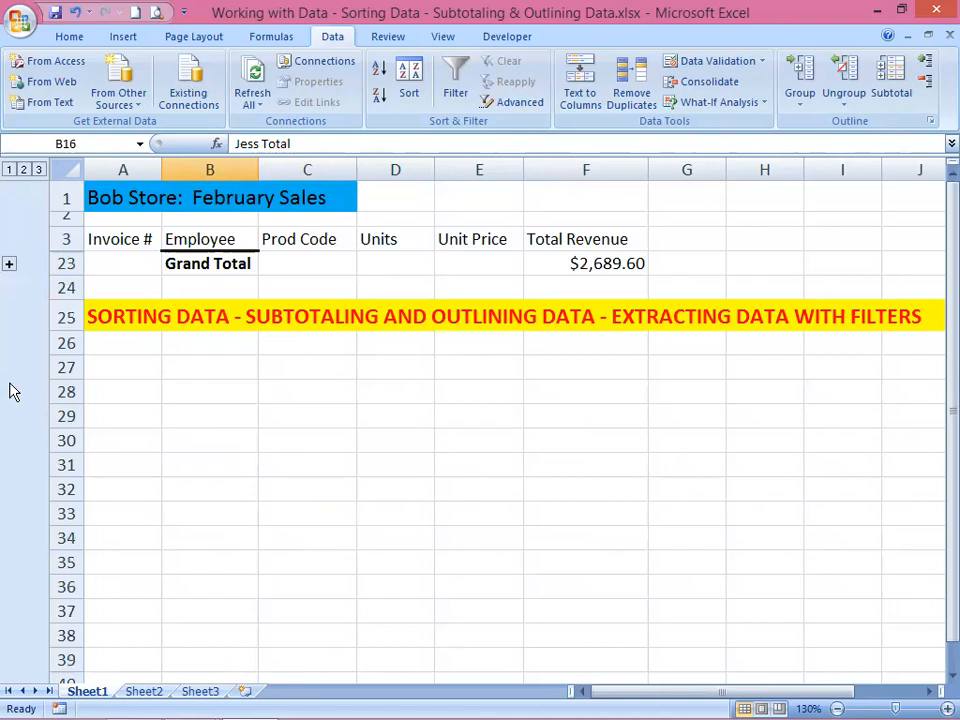
left_click(24, 170)
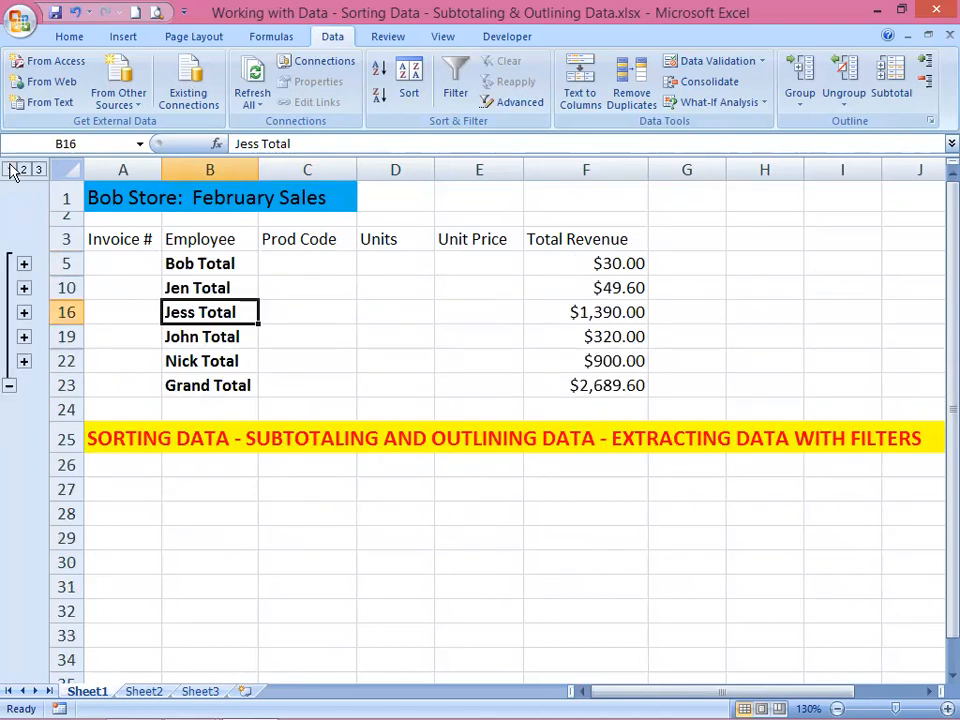
left_click(9, 170)
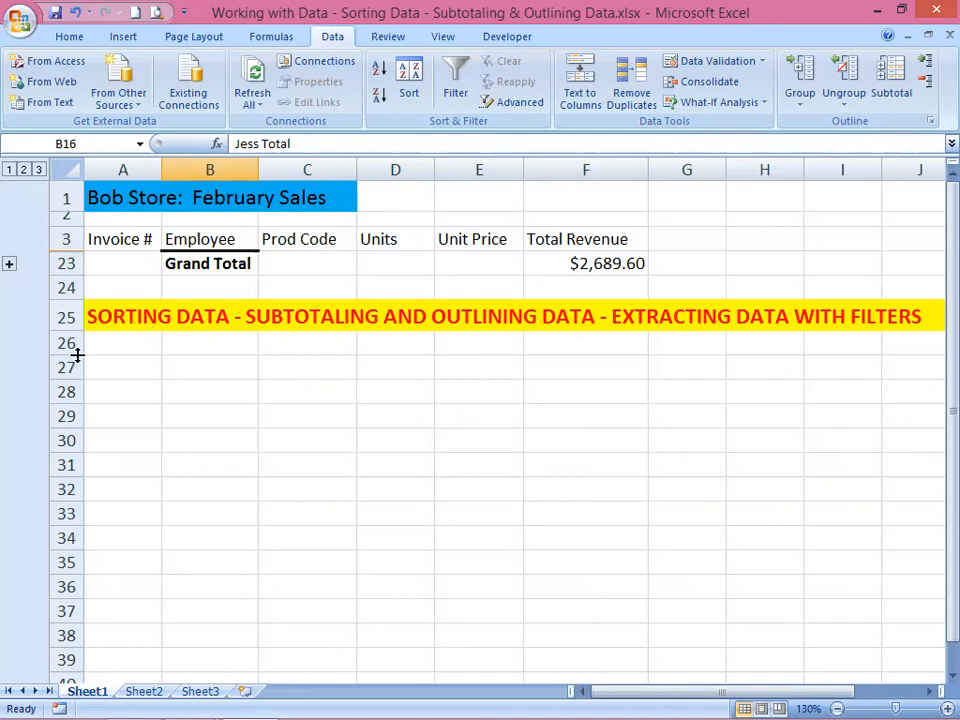
left_click(39, 170)
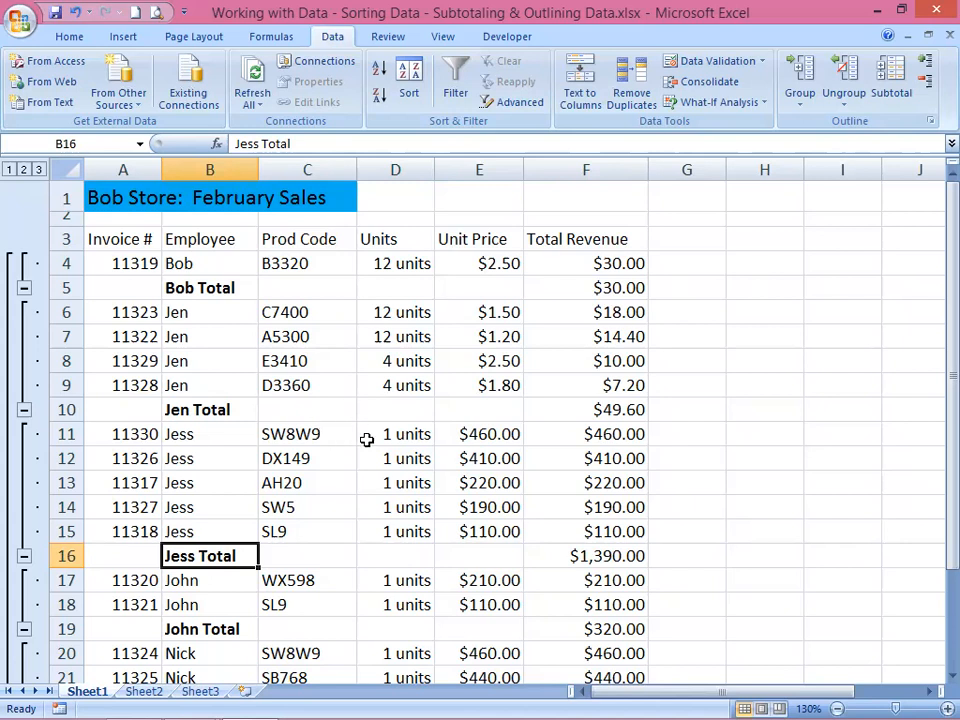
Step: Remove all subtotals from the sales table
left_click(894, 84)
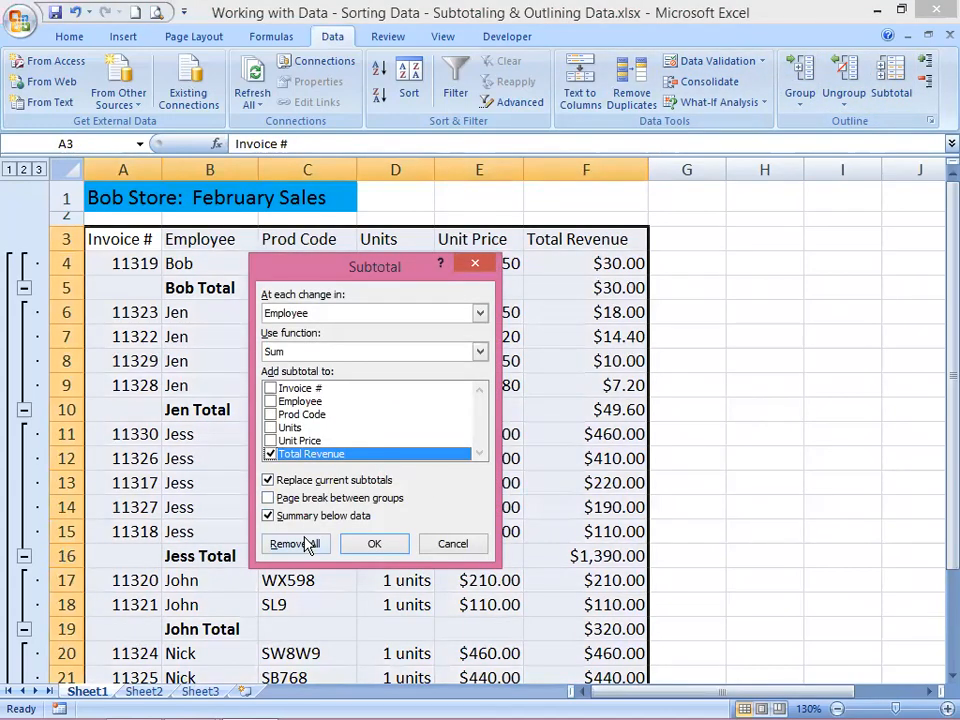
left_click(303, 548)
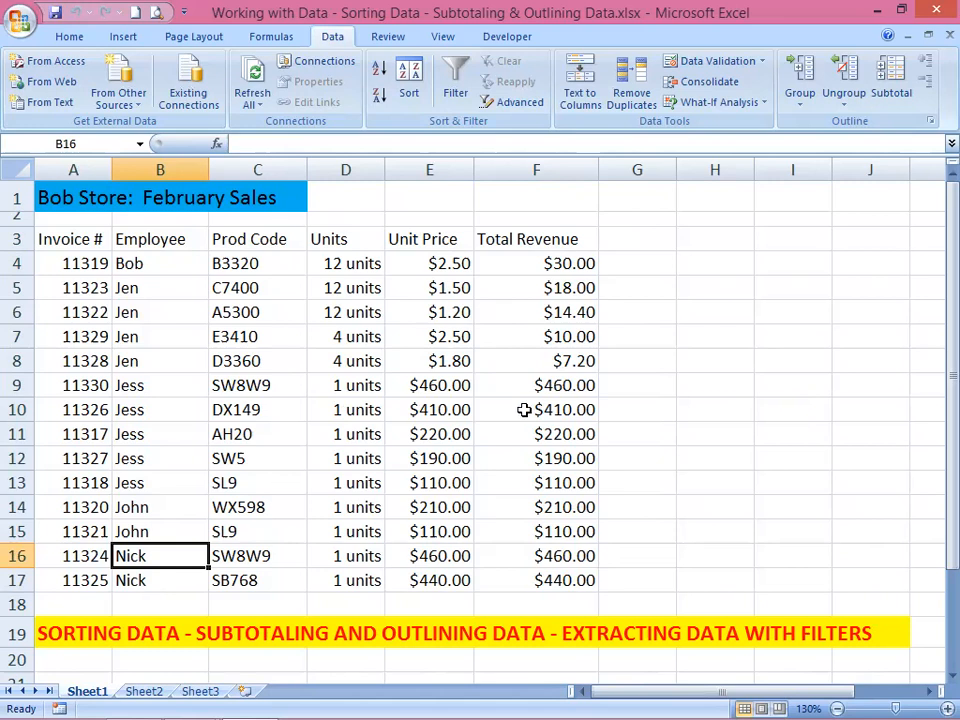
Step: Turn on filtering for the sales table and filter the Employee column to exclude the second employee in the list
left_click(459, 84)
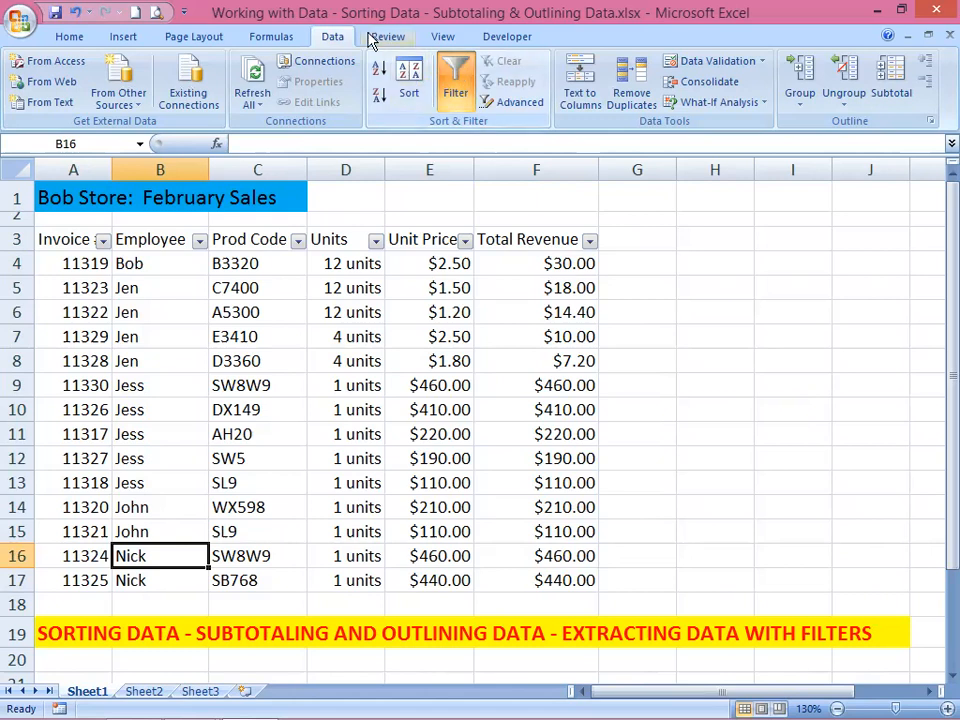
left_click(199, 241)
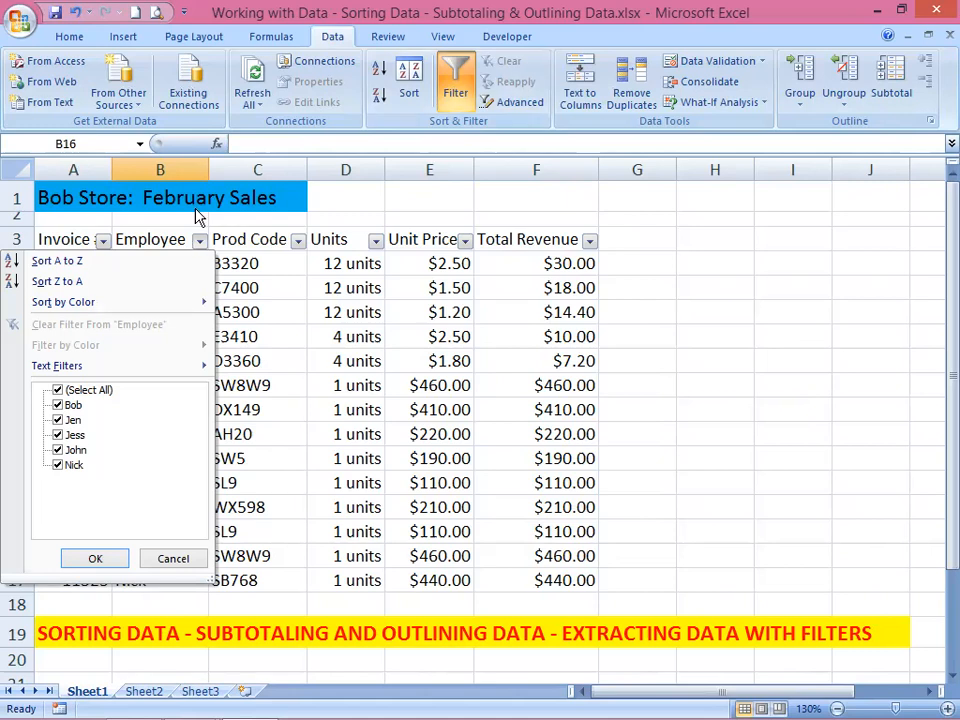
left_click(66, 421)
left_click(94, 559)
left_click(95, 560)
left_click(98, 560)
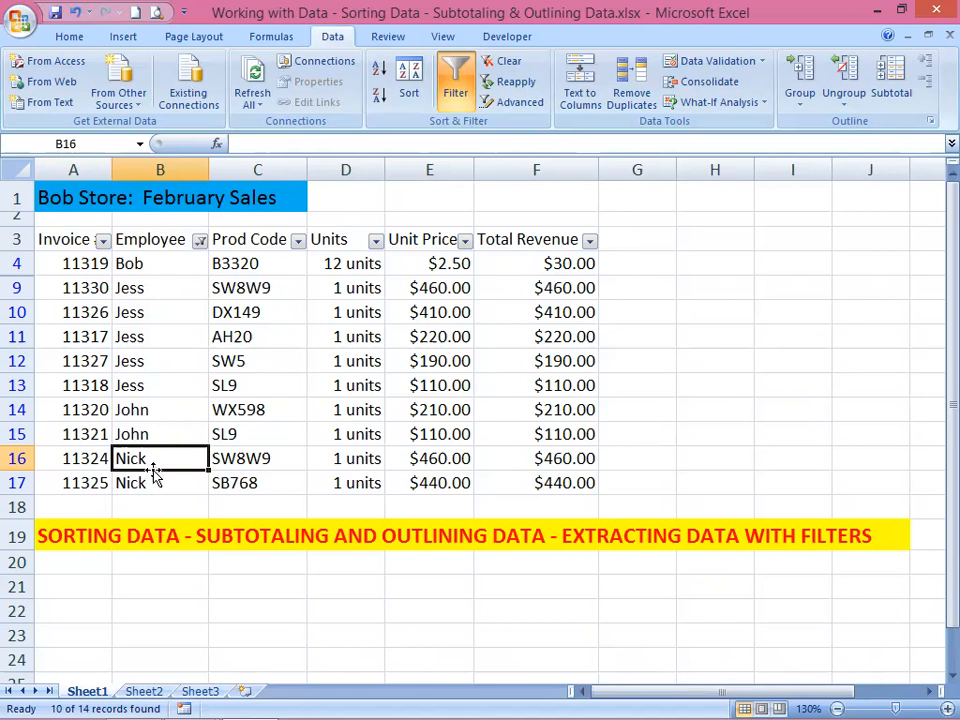
Step: Include all employees again in the Employee column filter
left_click(200, 241)
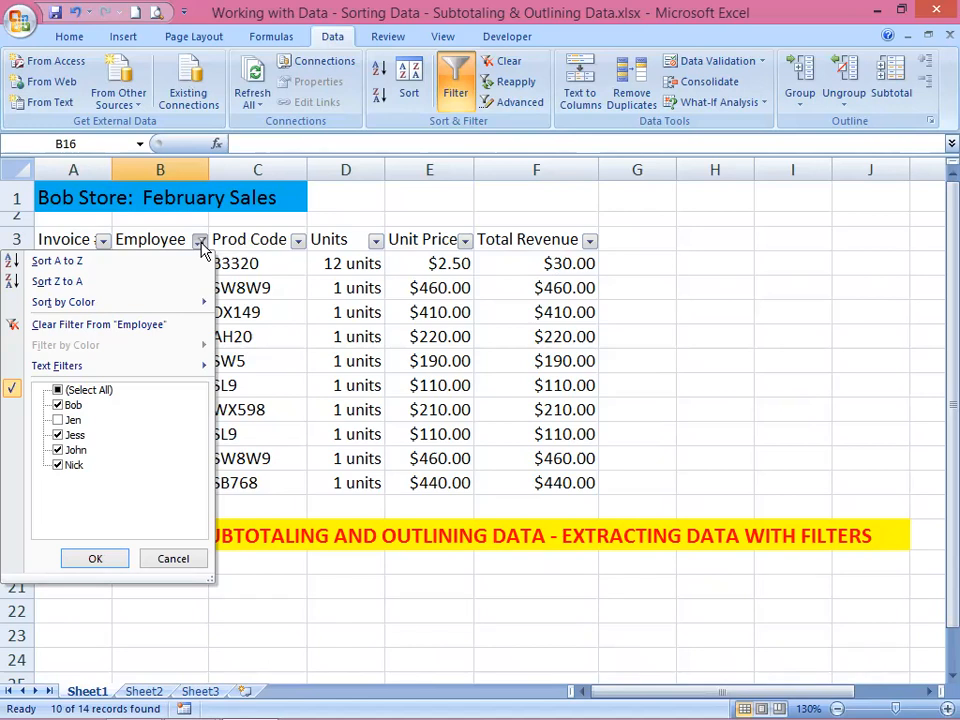
left_click(58, 391)
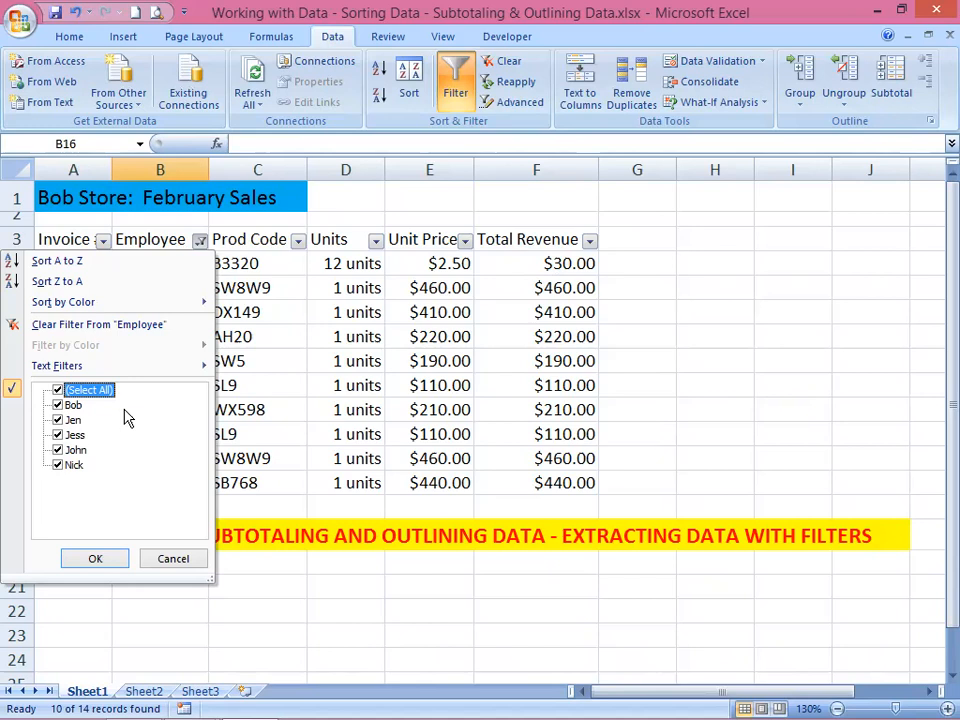
left_click(95, 558)
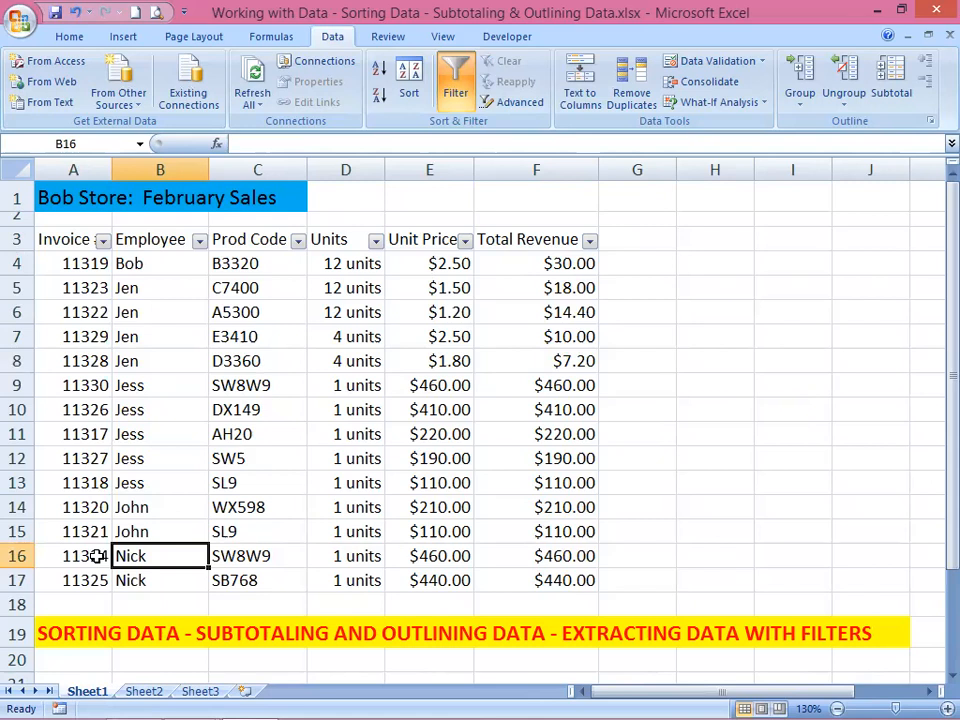
Step: Filter the Total Revenue column to the top 10 items
left_click(589, 243)
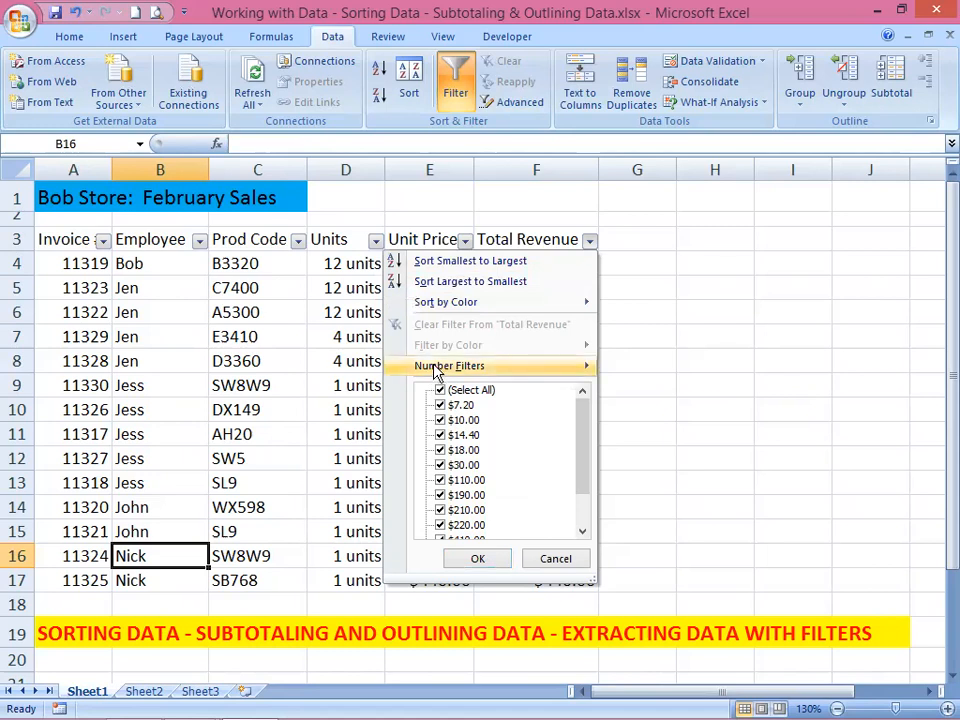
mouse_move(441, 370)
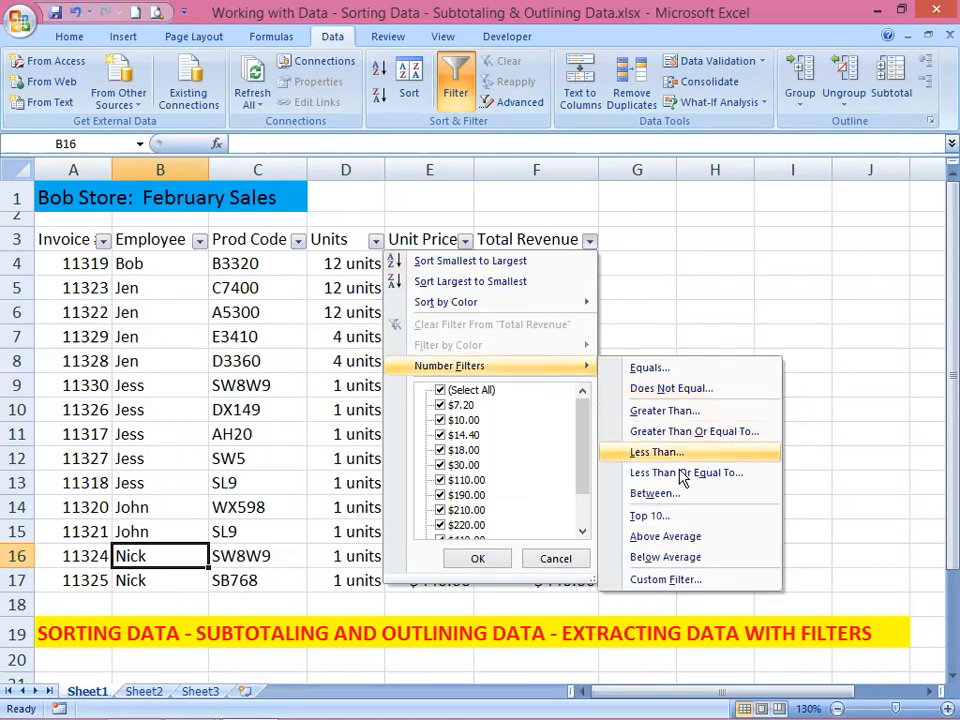
left_click(655, 516)
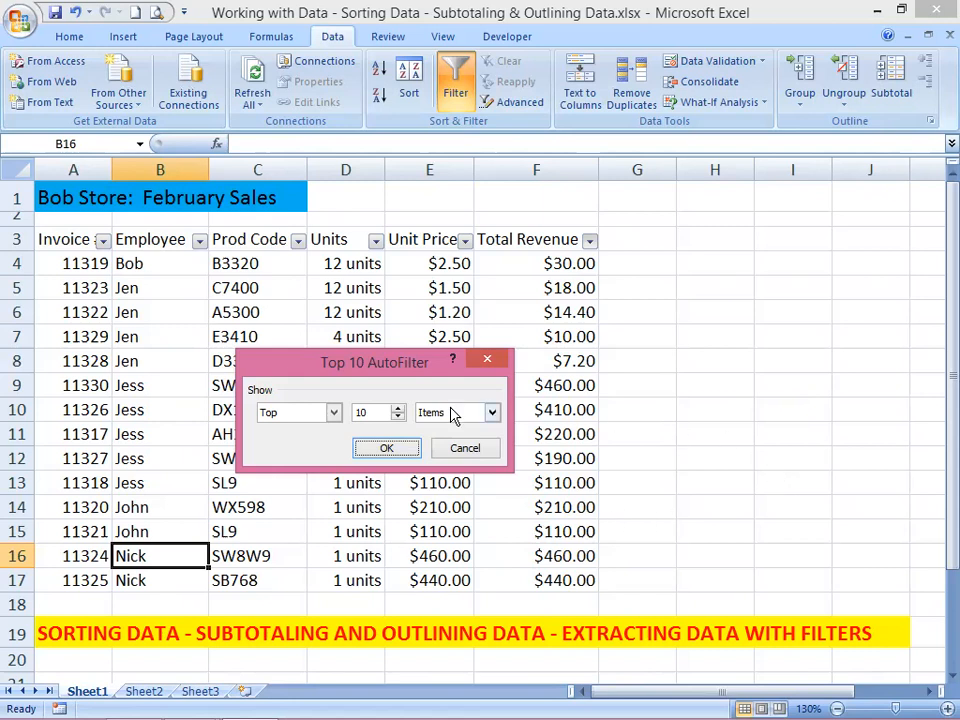
left_click(381, 447)
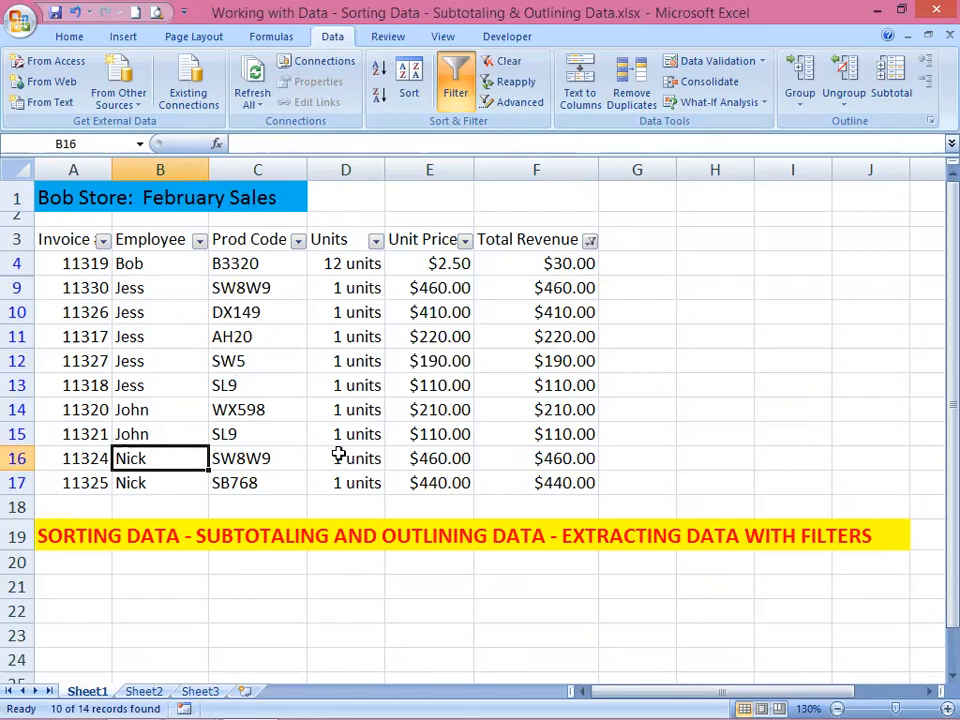
Step: Apply a custom filter to the Unit Price column for values greater than or equal to 400
left_click(464, 242)
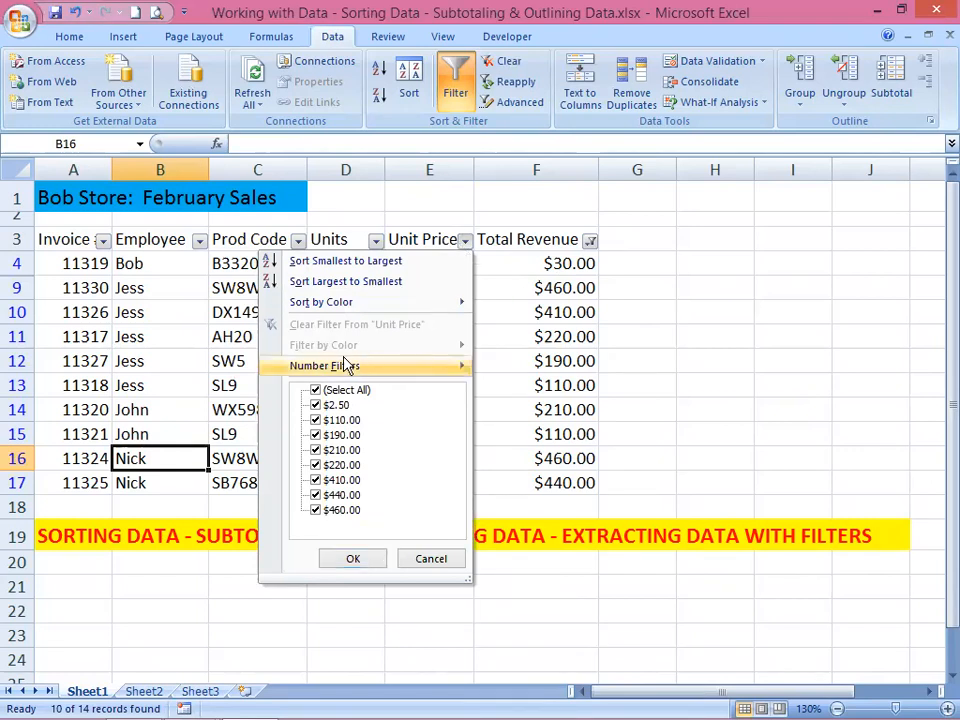
mouse_move(346, 367)
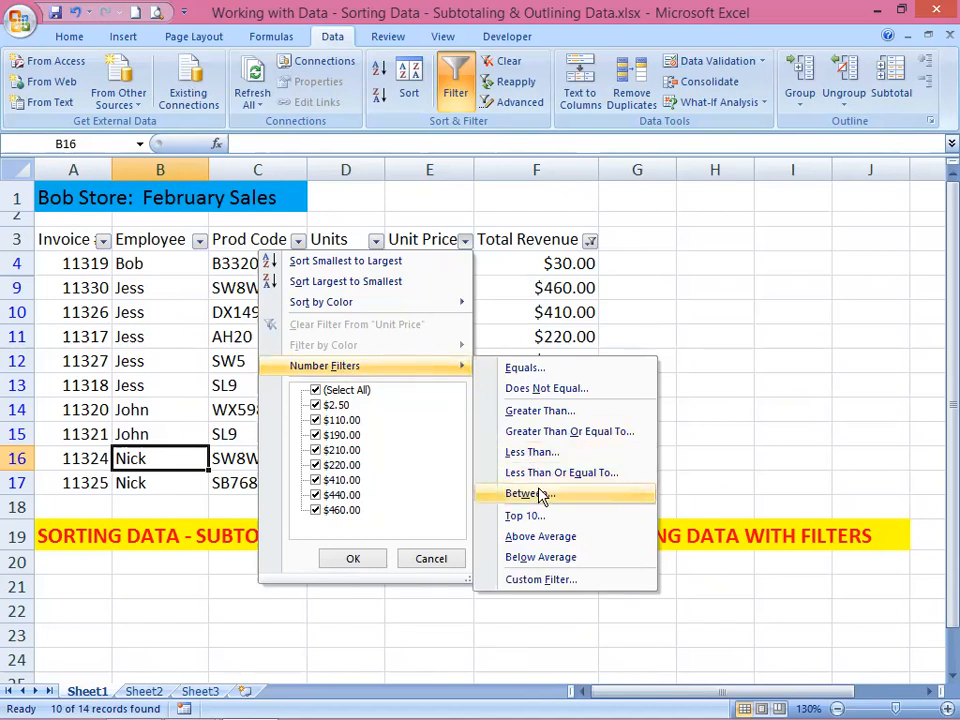
left_click(528, 580)
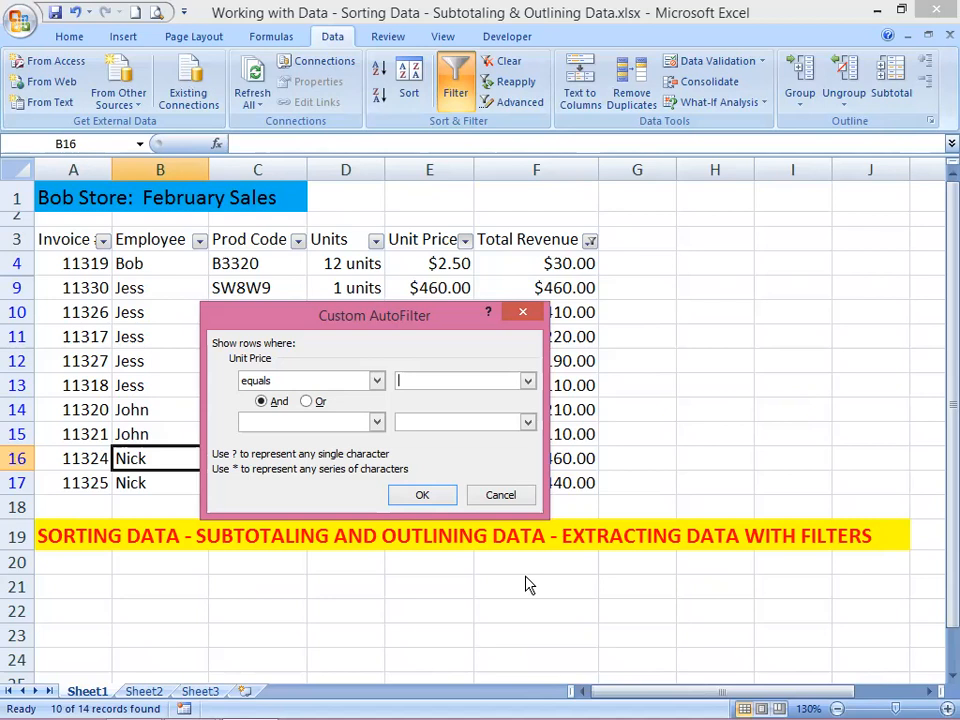
left_click(378, 381)
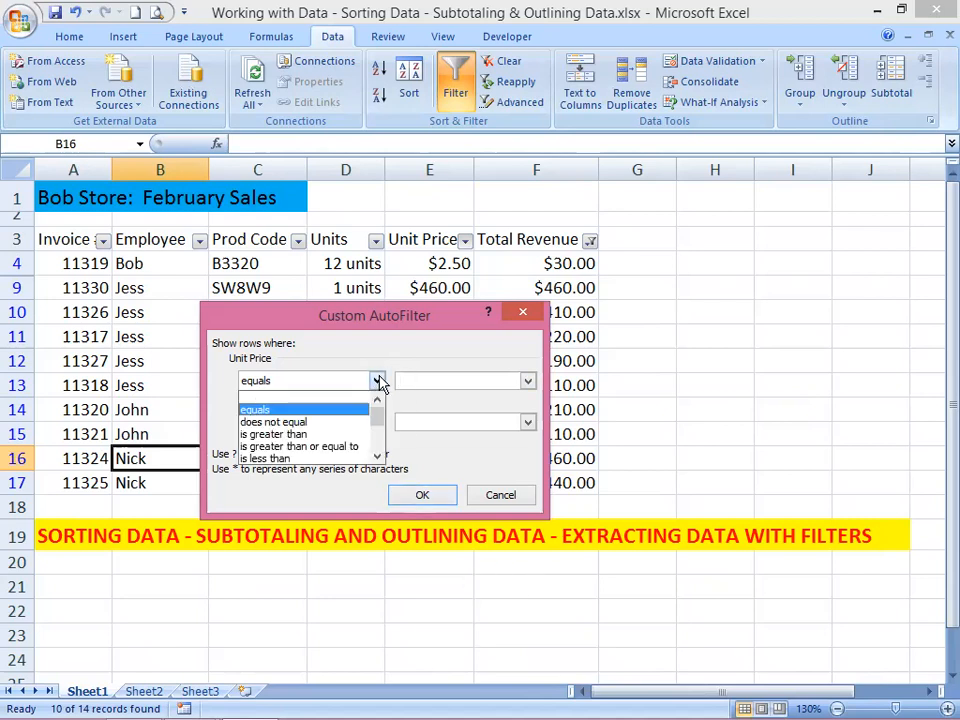
left_click(310, 447)
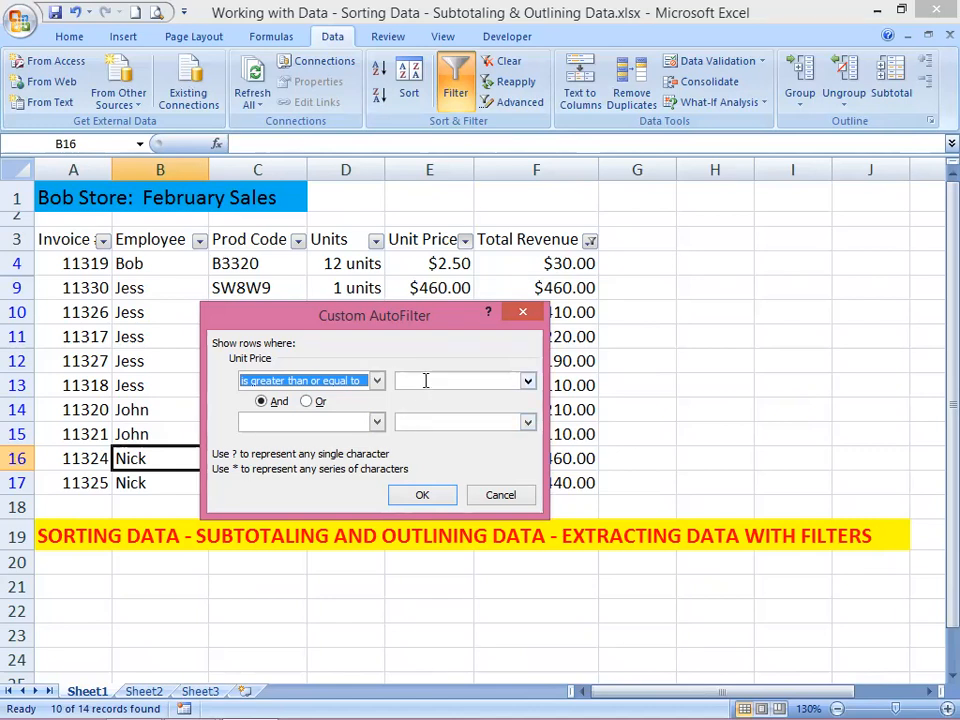
left_click(425, 380)
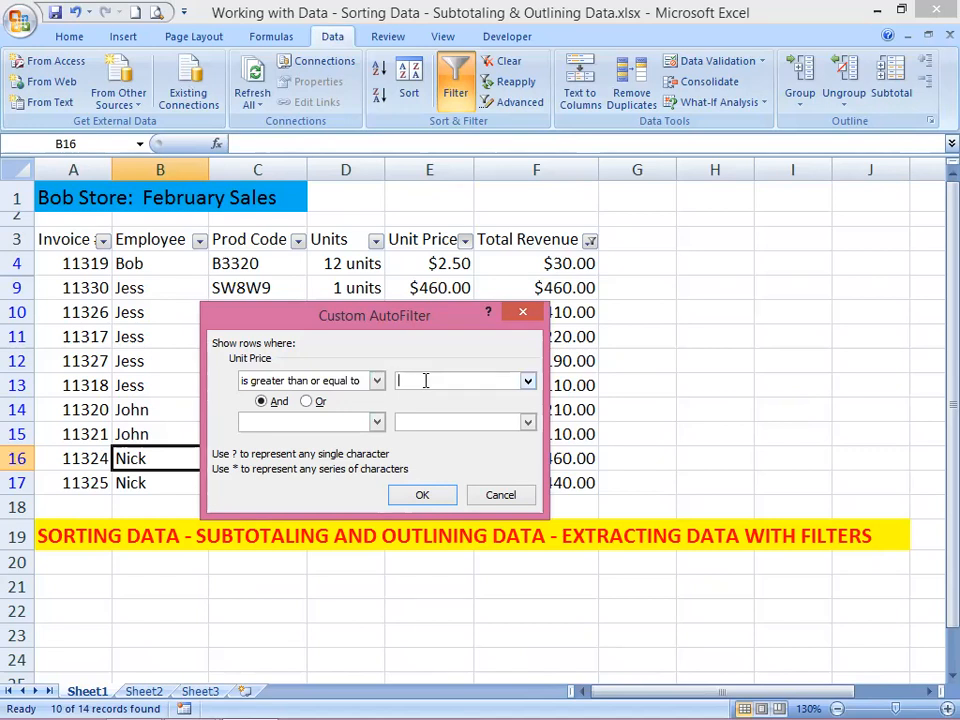
type("400")
left_click(414, 492)
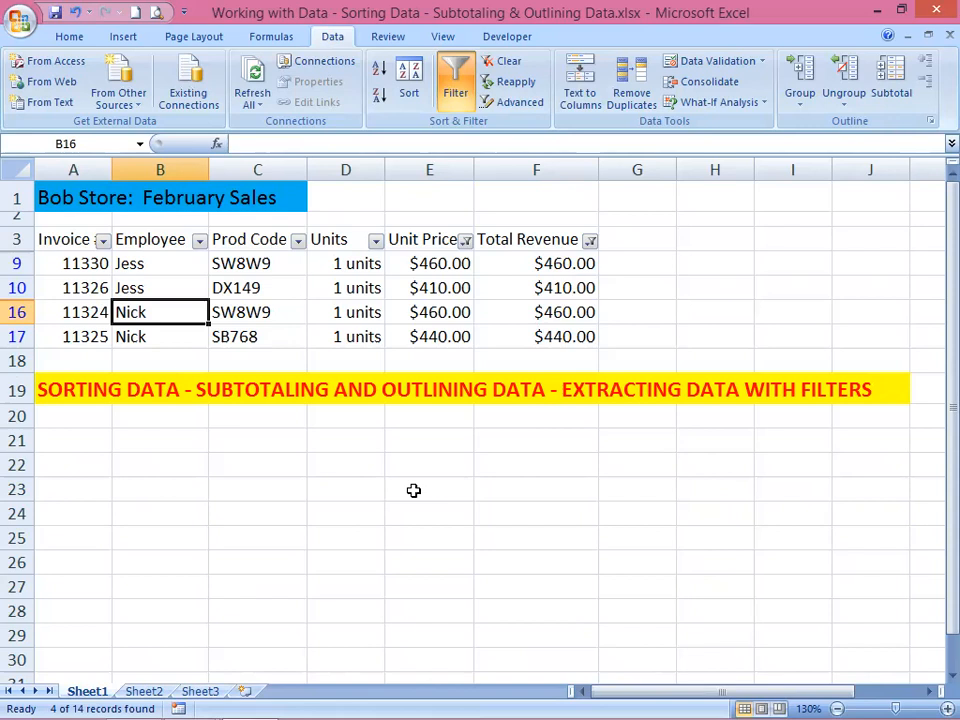
Step: Check the unit price of each filtered record in column E, from row 9 to row 17
left_click(445, 268)
left_click(439, 290)
left_click(437, 312)
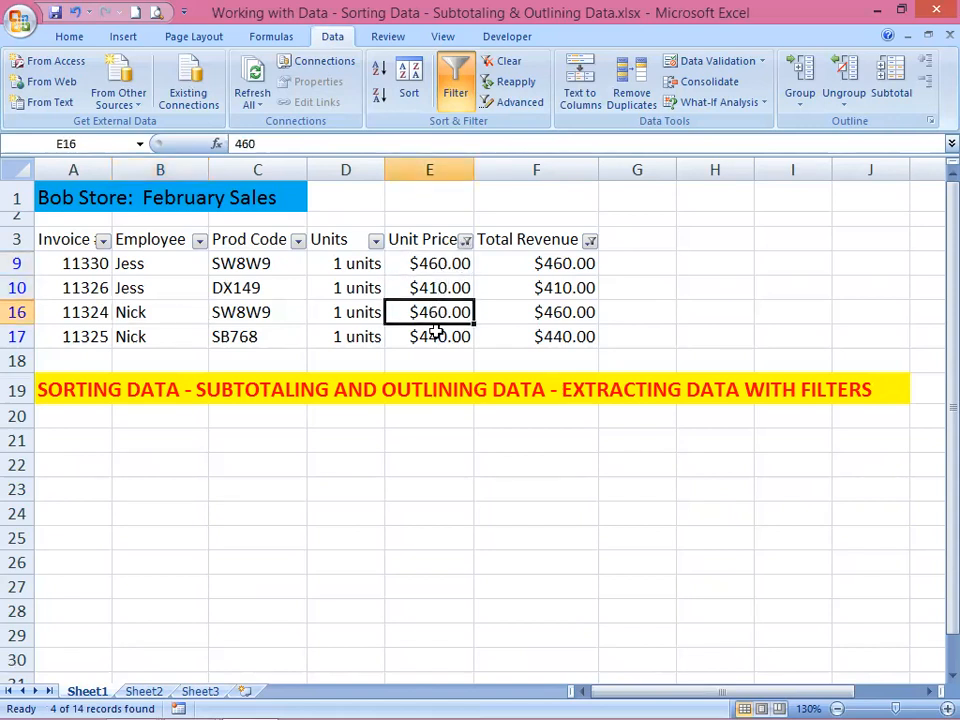
left_click(436, 334)
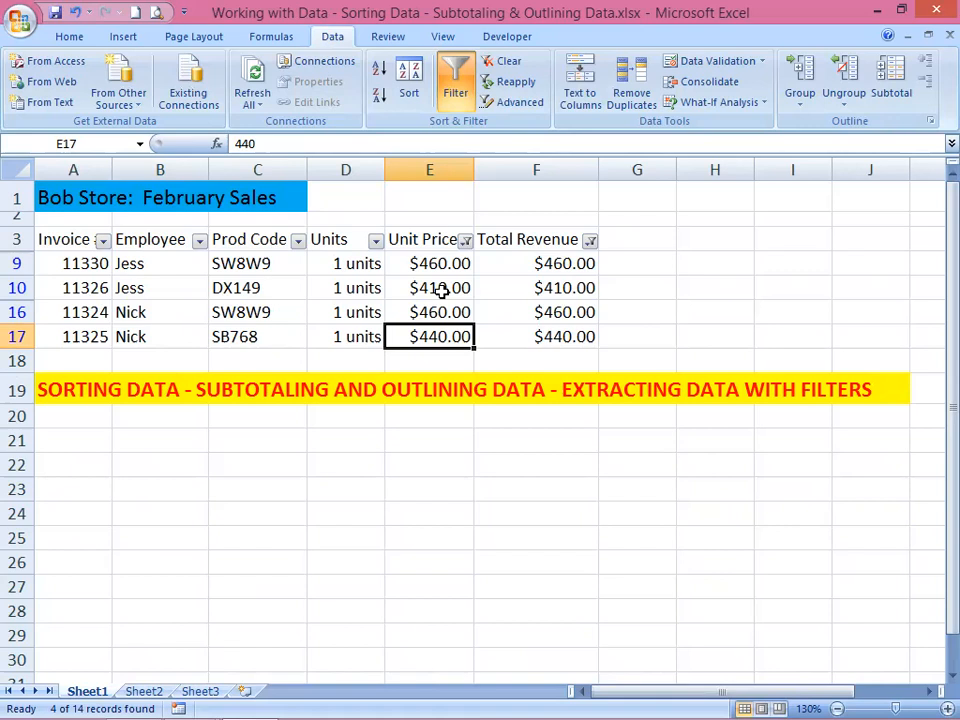
Step: Save the filtered sheet as a custom view named TopSales0406 with print and filter settings included, and check the custom views list
left_click(438, 37)
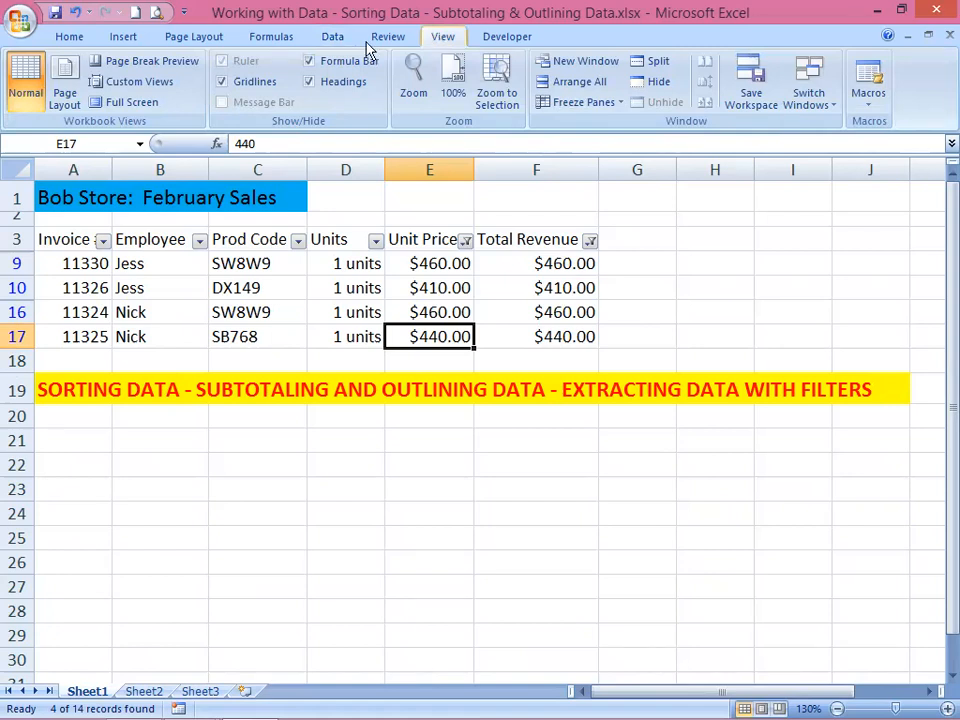
left_click(140, 84)
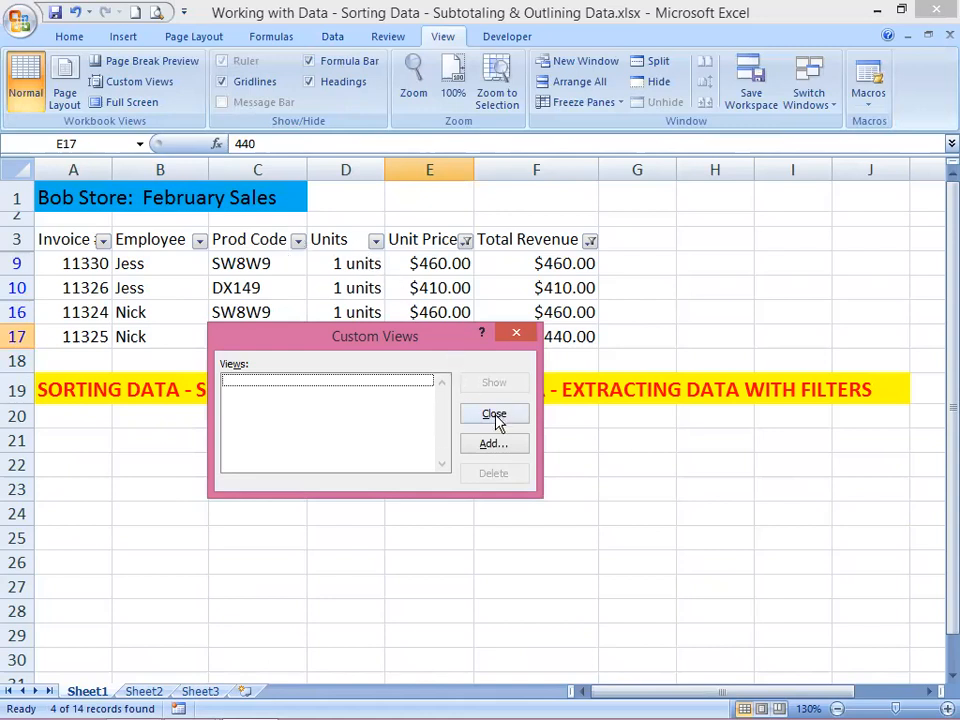
left_click(492, 443)
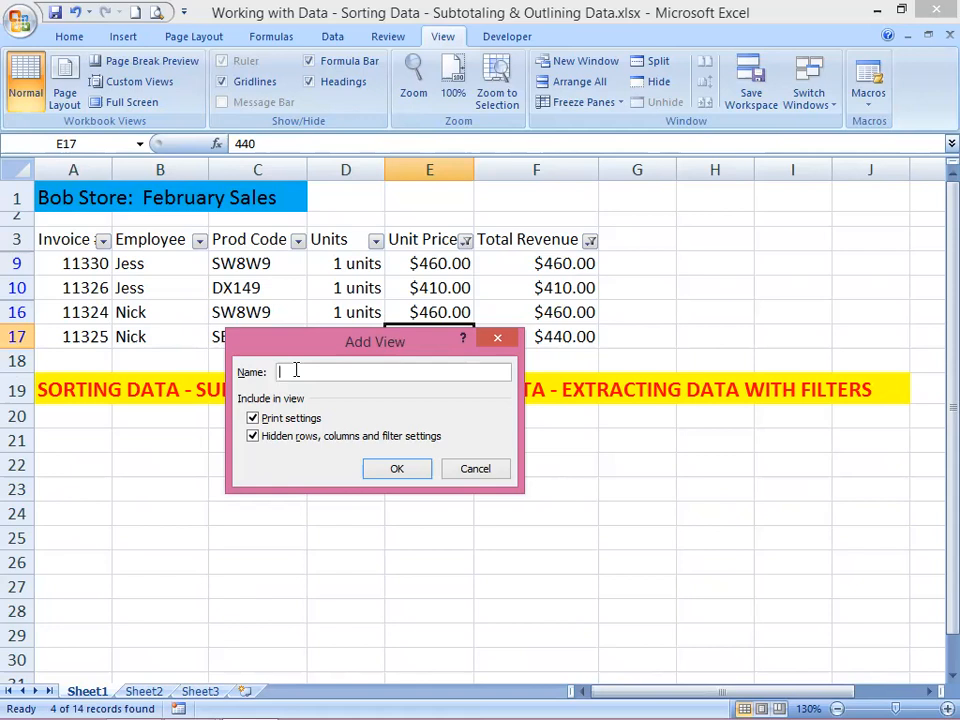
type("TopSales0406")
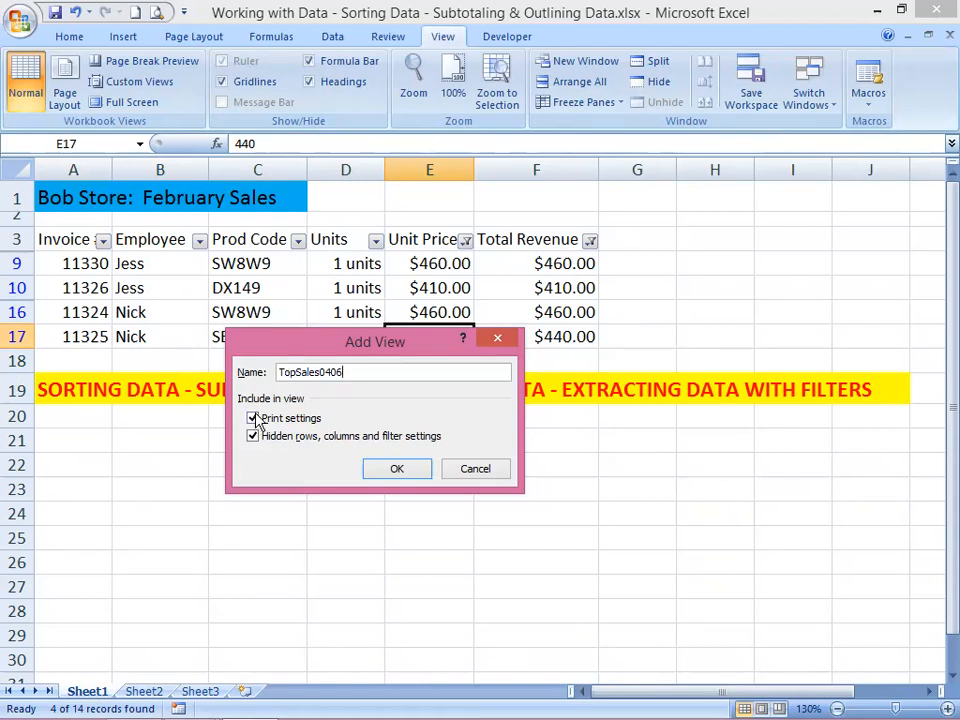
left_click(388, 472)
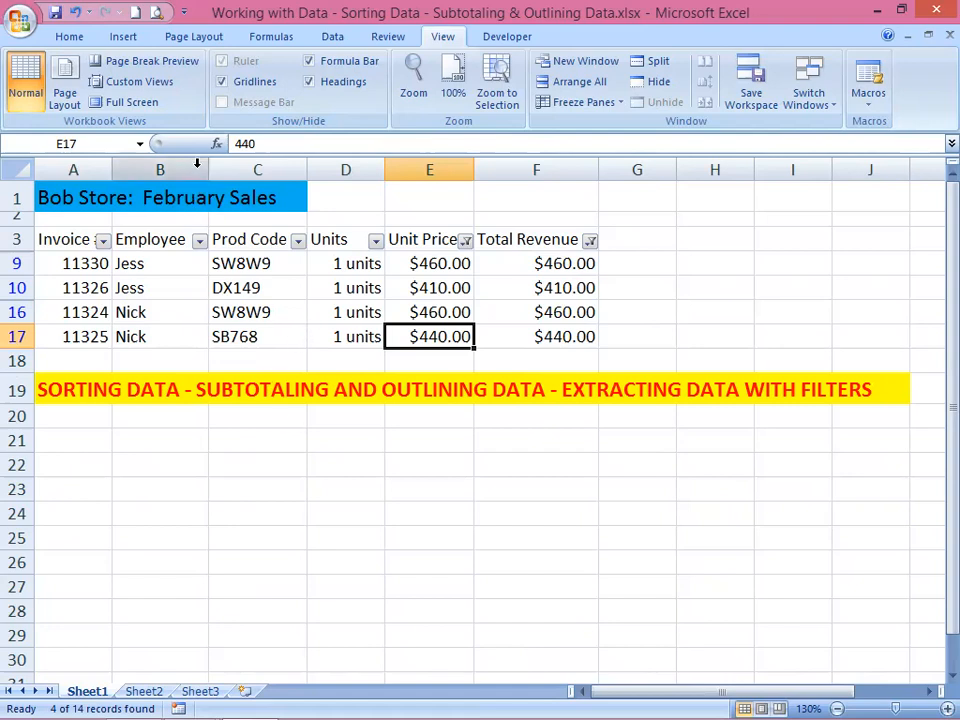
left_click(146, 88)
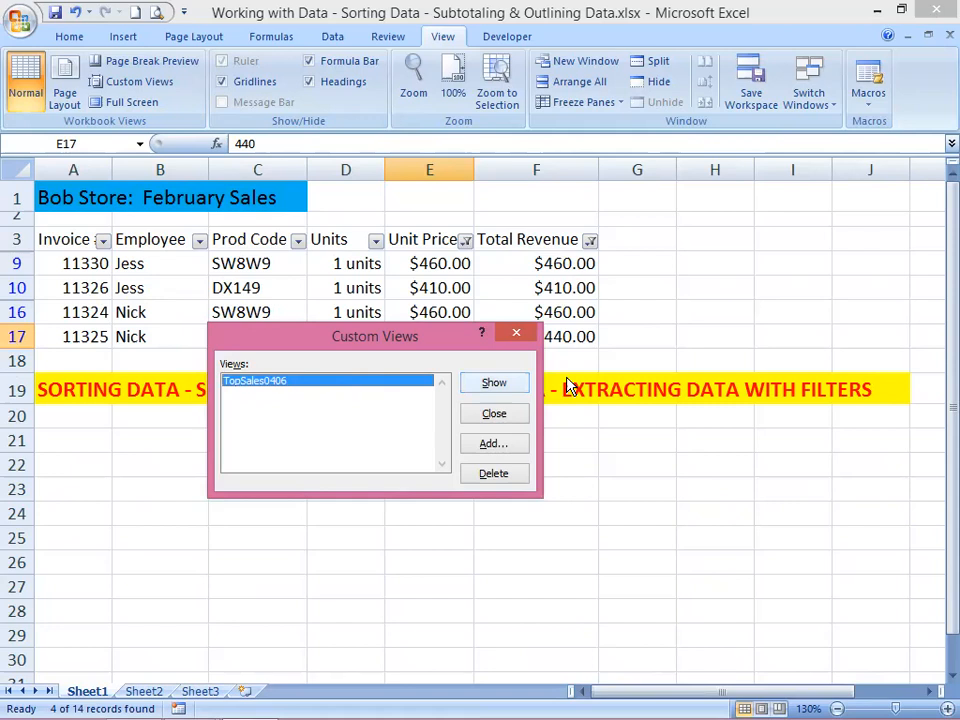
left_click(520, 331)
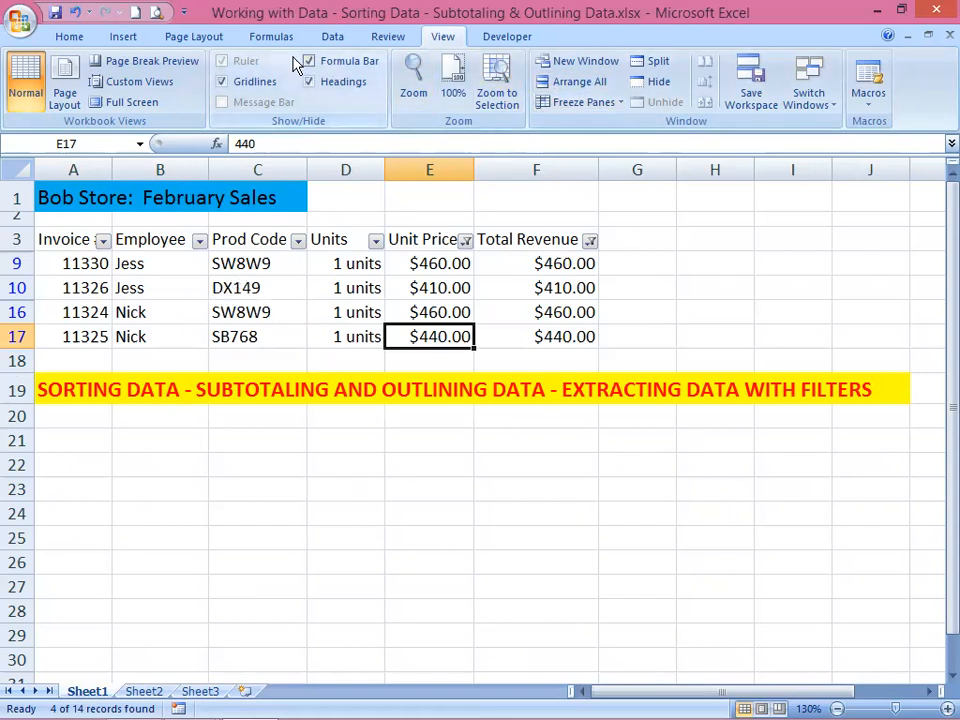
Step: Turn off filtering for the sales table to show all records, and select cell A6
left_click(332, 36)
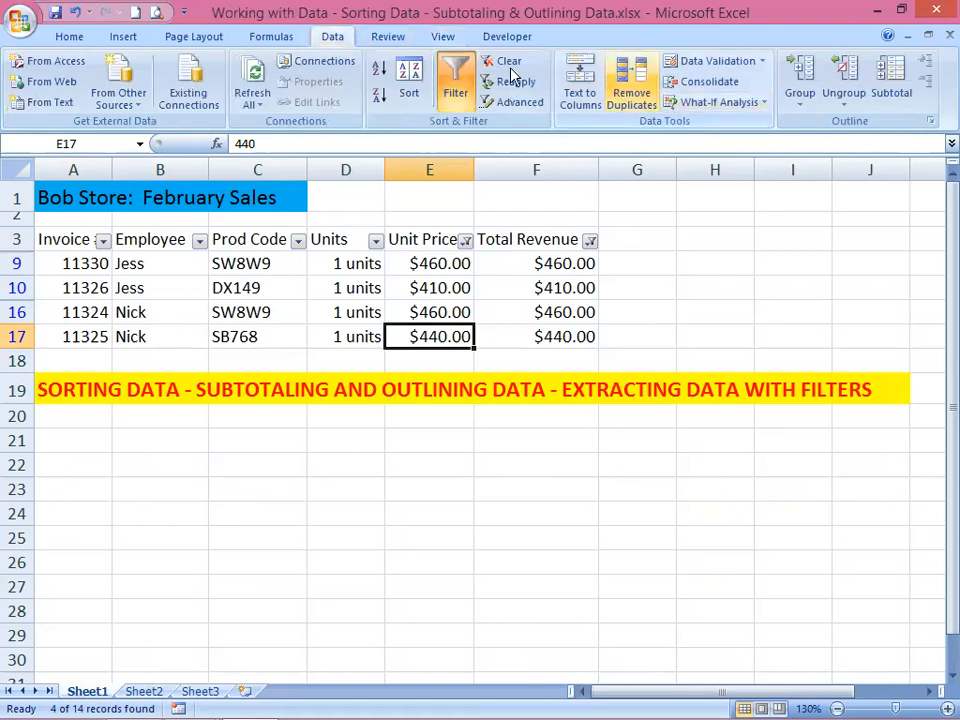
left_click(455, 75)
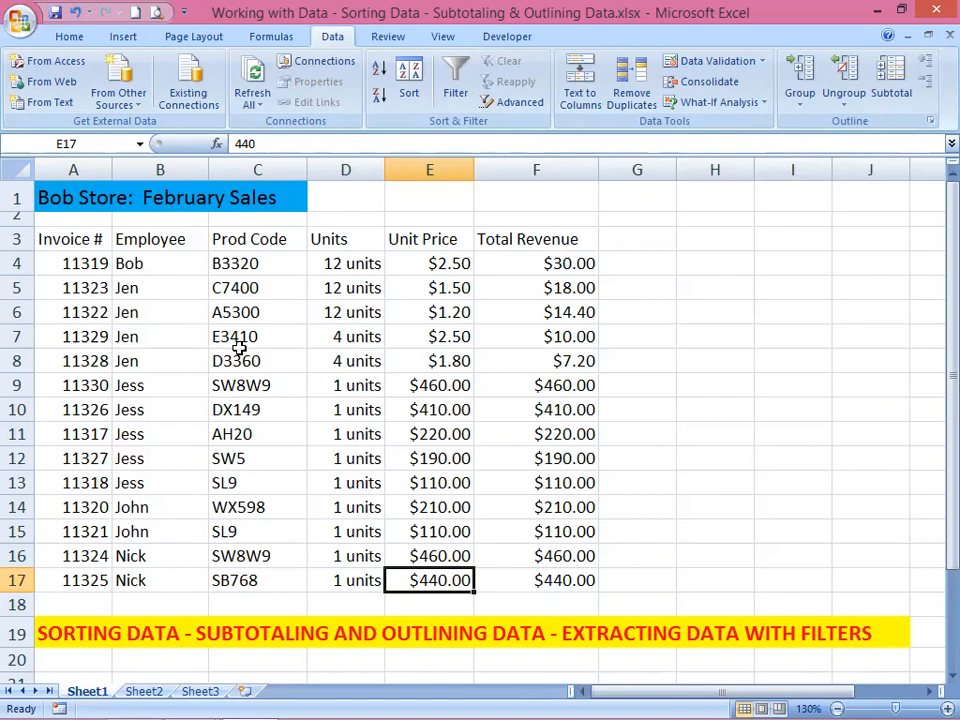
left_click(95, 310)
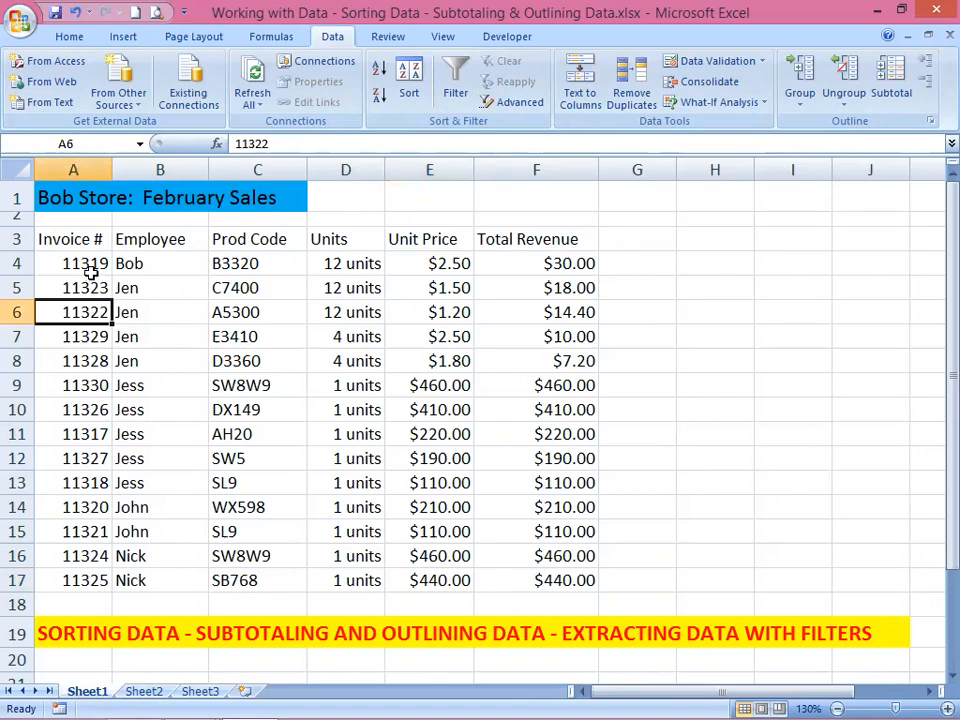